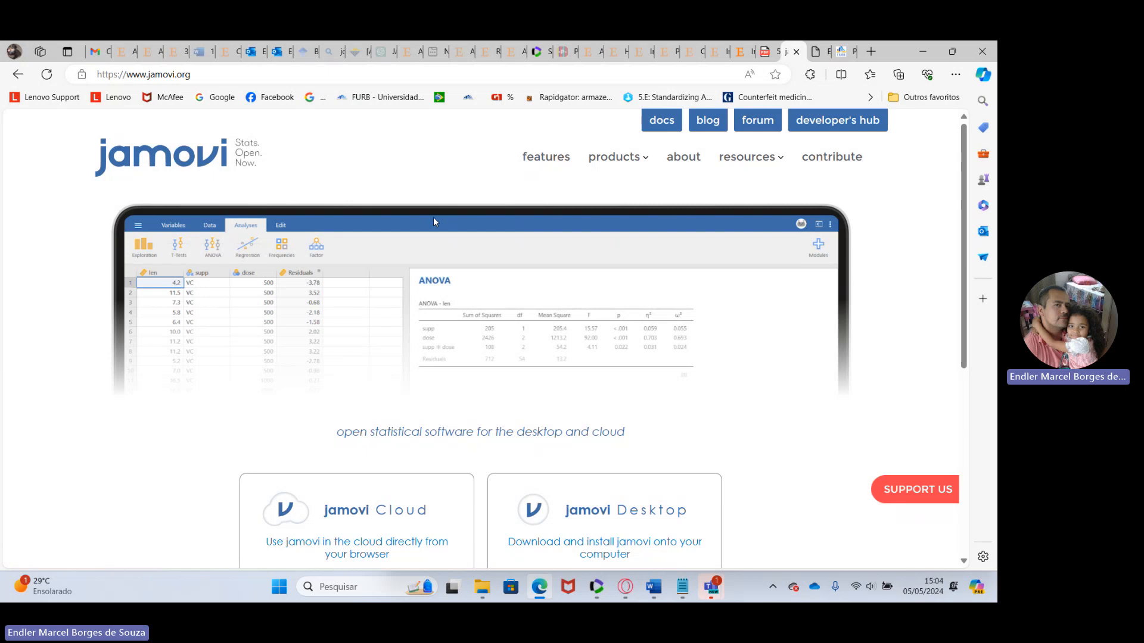
# - Look over the jamovi home page down to the Cloud and Desktop versions
pyautogui.scroll(-1, 453, 209)
pyautogui.scroll(1, 459, 209)
pyautogui.click(259, 73)
pyautogui.click(827, 156)
pyautogui.scroll(-2, 599, 268)
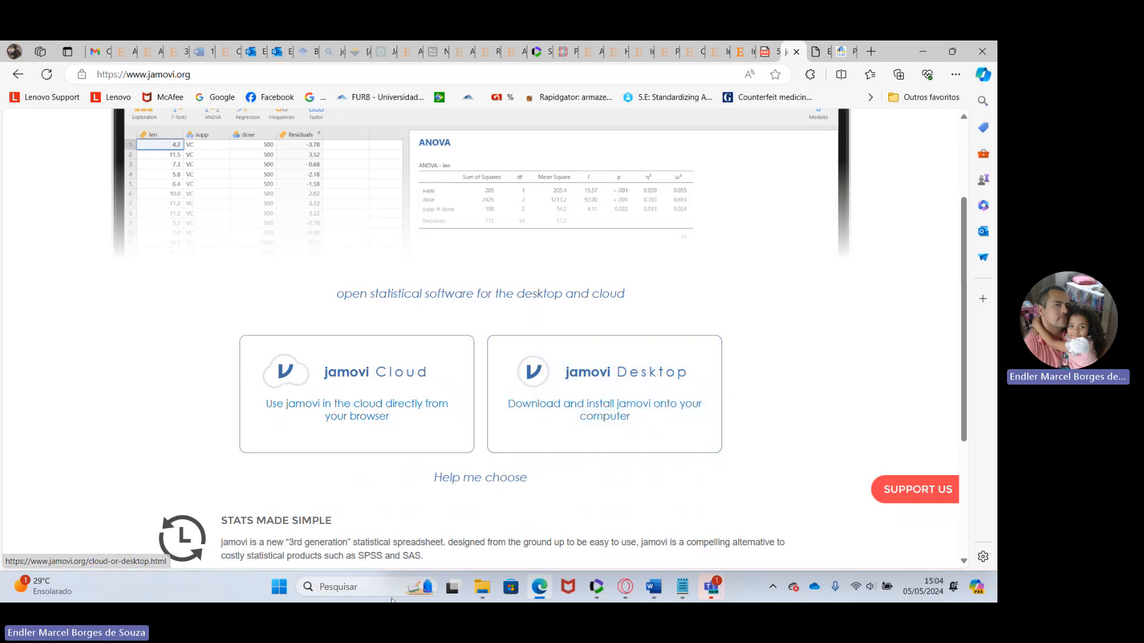
# - Launch the installed jamovi 2.3.28 desktop application and maximize its window
pyautogui.click(364, 590)
pyautogui.write('ja')
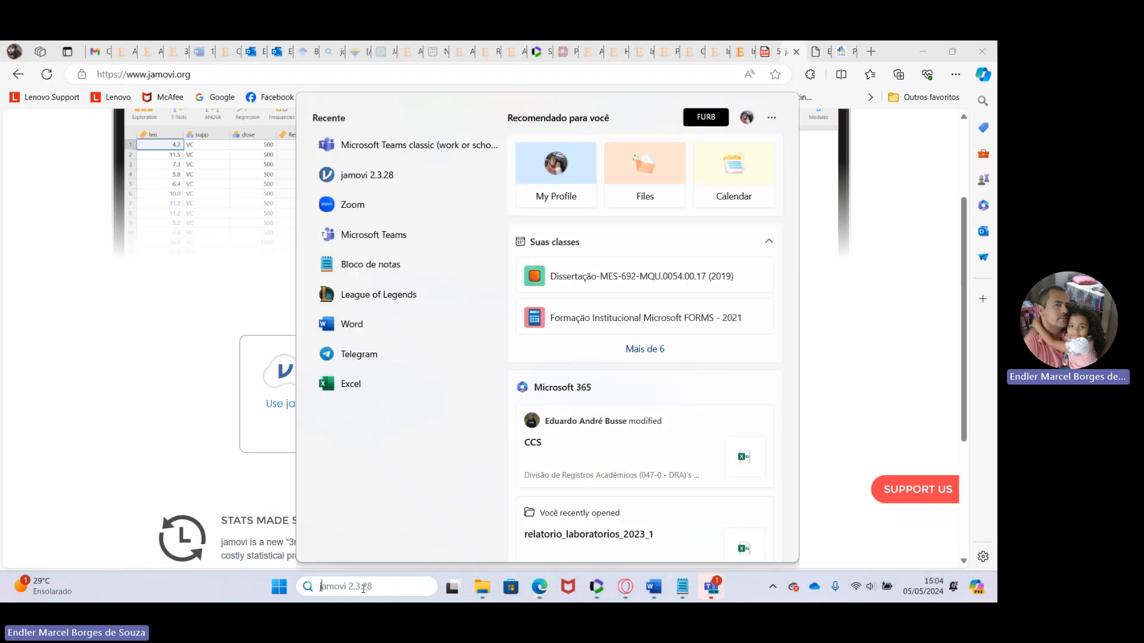
pyautogui.click(406, 194)
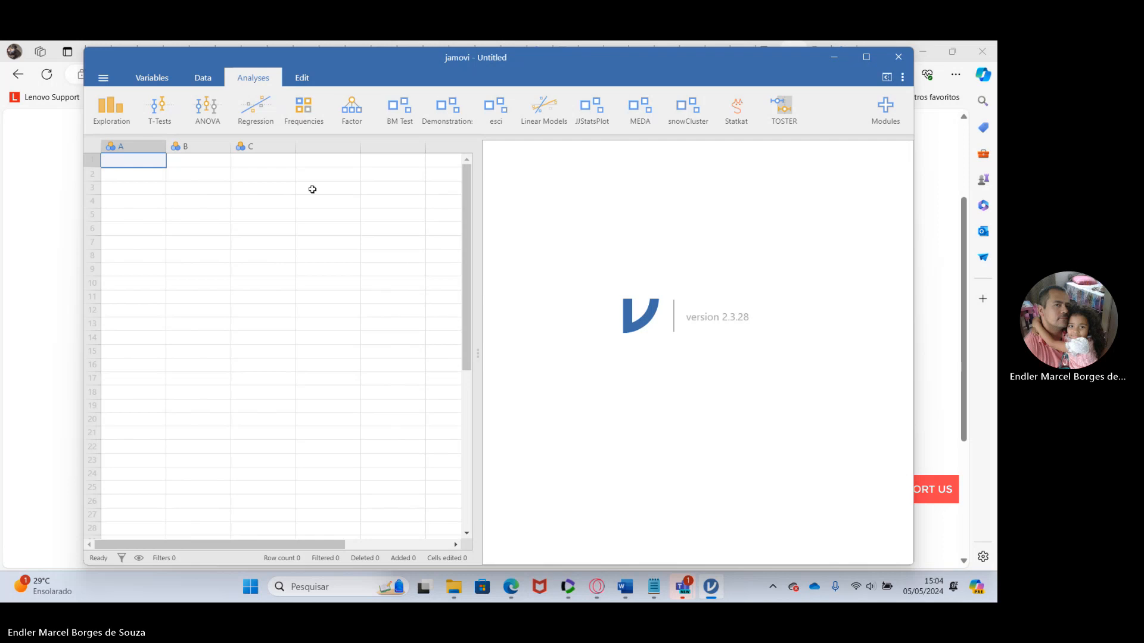
pyautogui.click(868, 58)
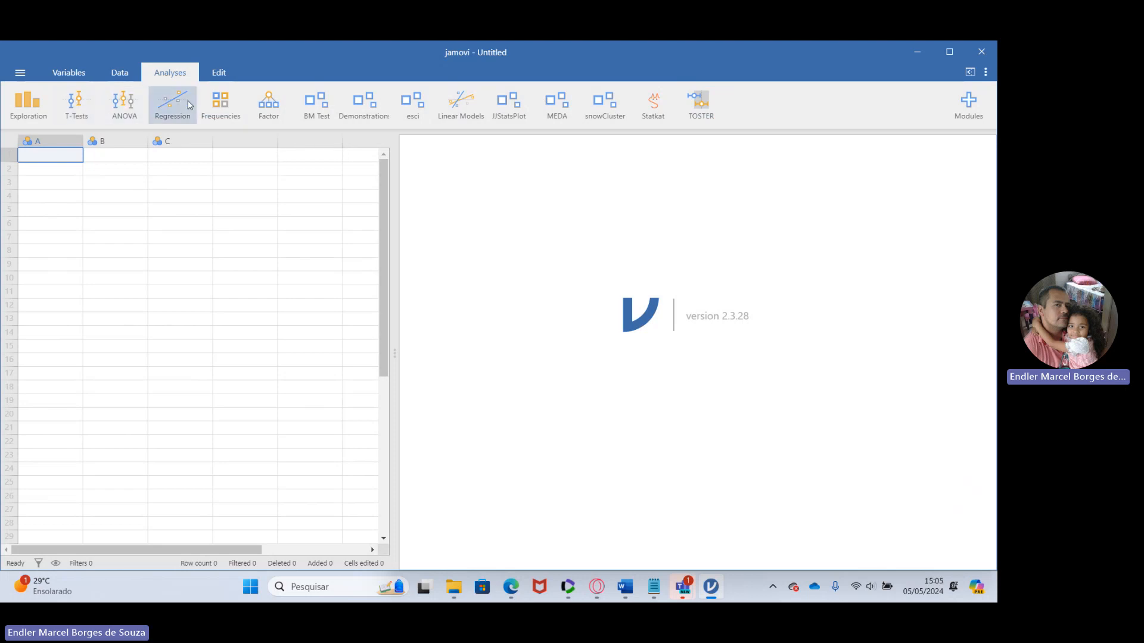
# - Widen the empty data sheet by moving the divider between it and the results area
pyautogui.click(115, 194)
pyautogui.click(106, 157)
pyautogui.click(63, 156)
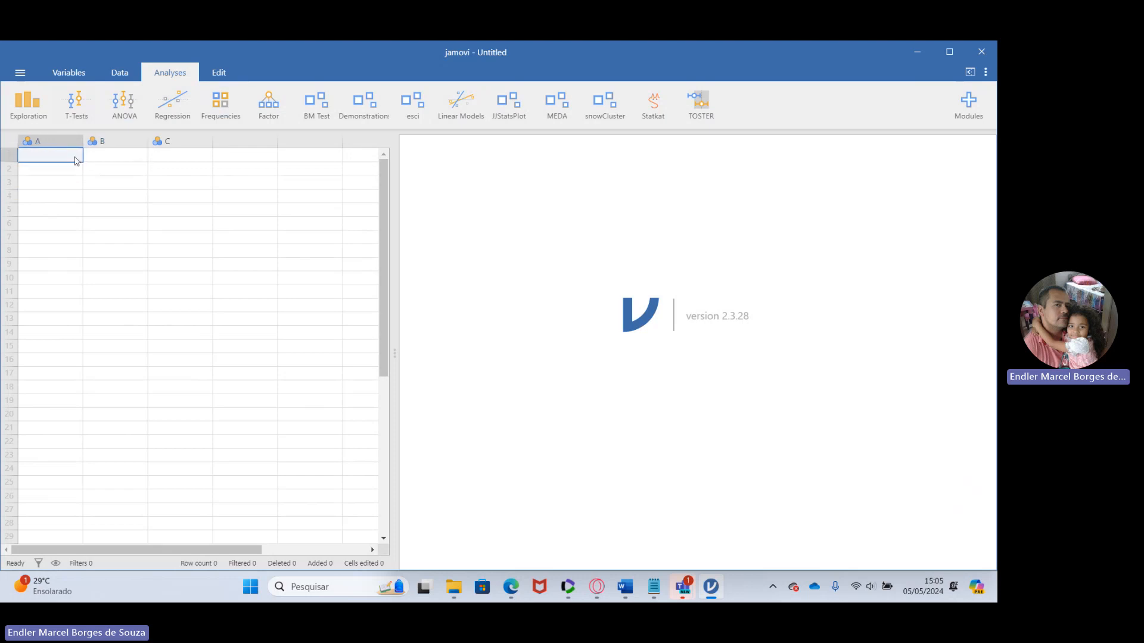
pyautogui.click(132, 158)
pyautogui.click(160, 158)
pyautogui.click(243, 153)
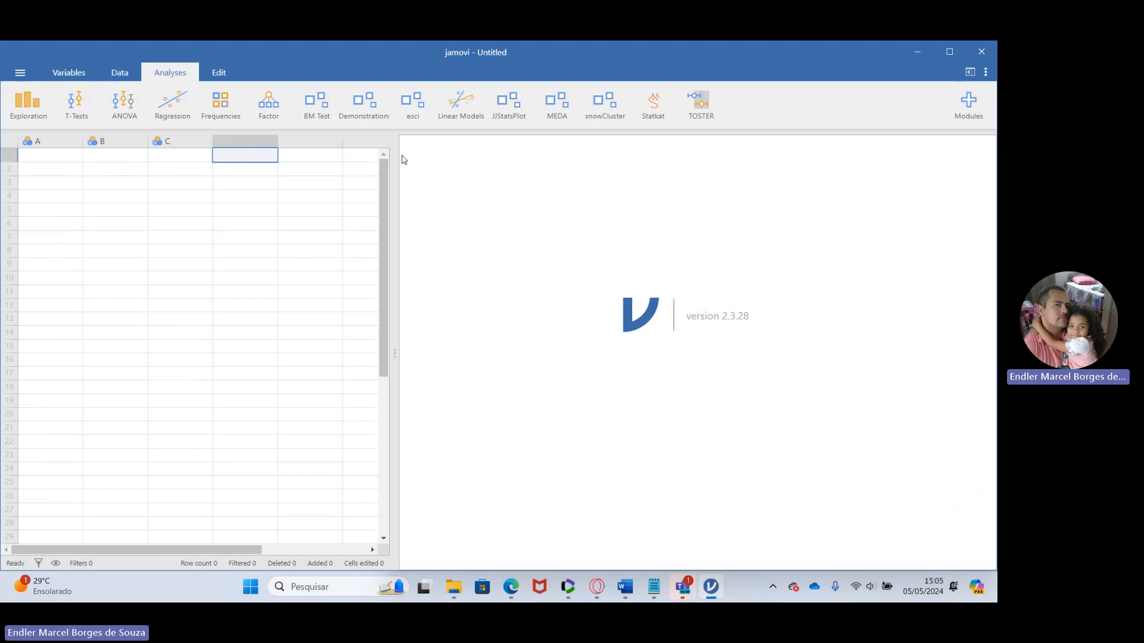
pyautogui.moveTo(398, 154); pyautogui.dragTo(469, 153)
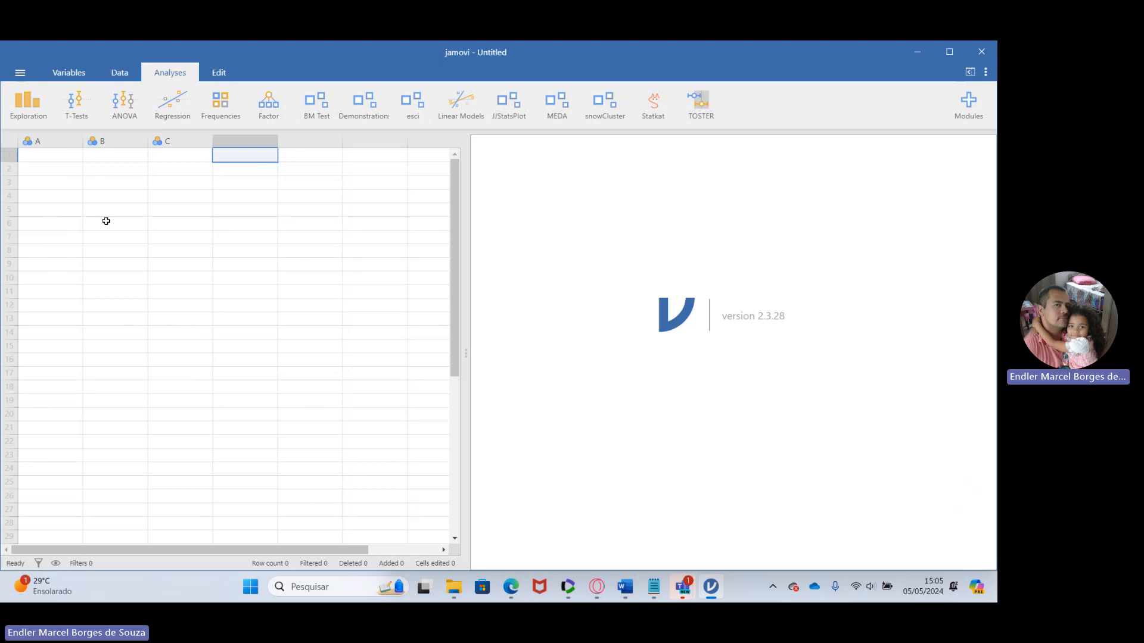
# - Open the App data file from the spreadsheet folder of Project 8
pyautogui.click(20, 74)
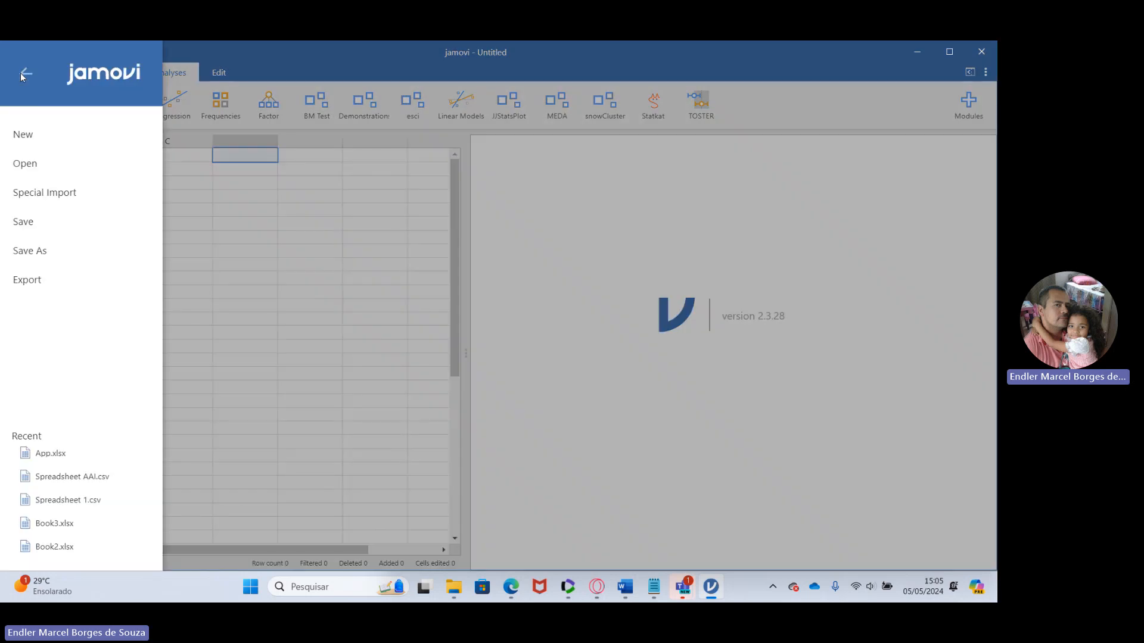
pyautogui.click(45, 170)
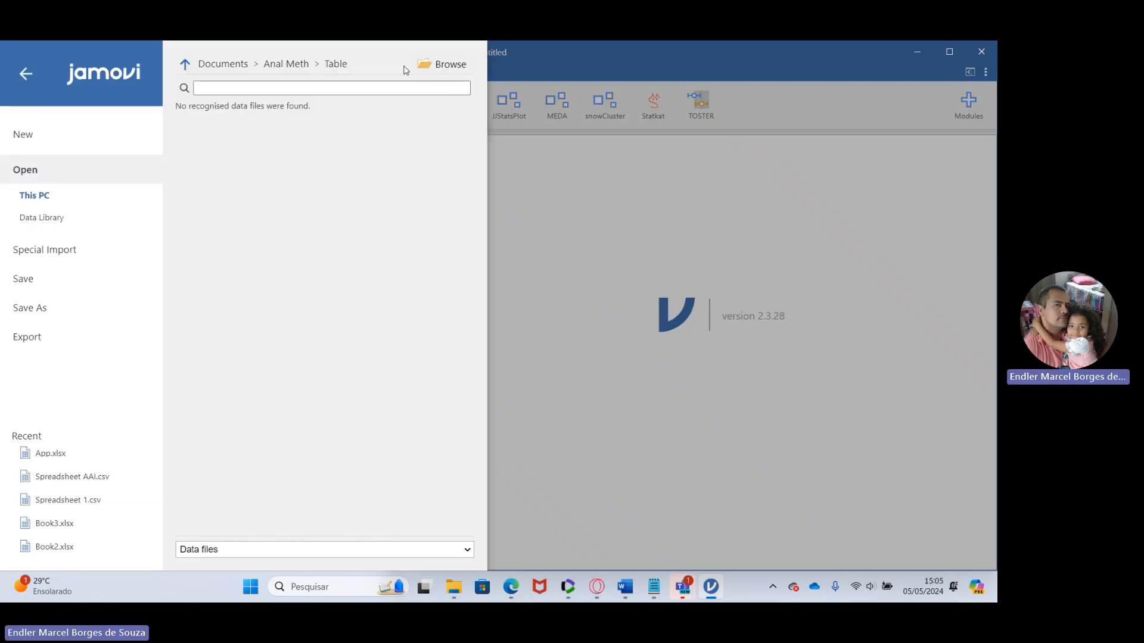
pyautogui.click(449, 65)
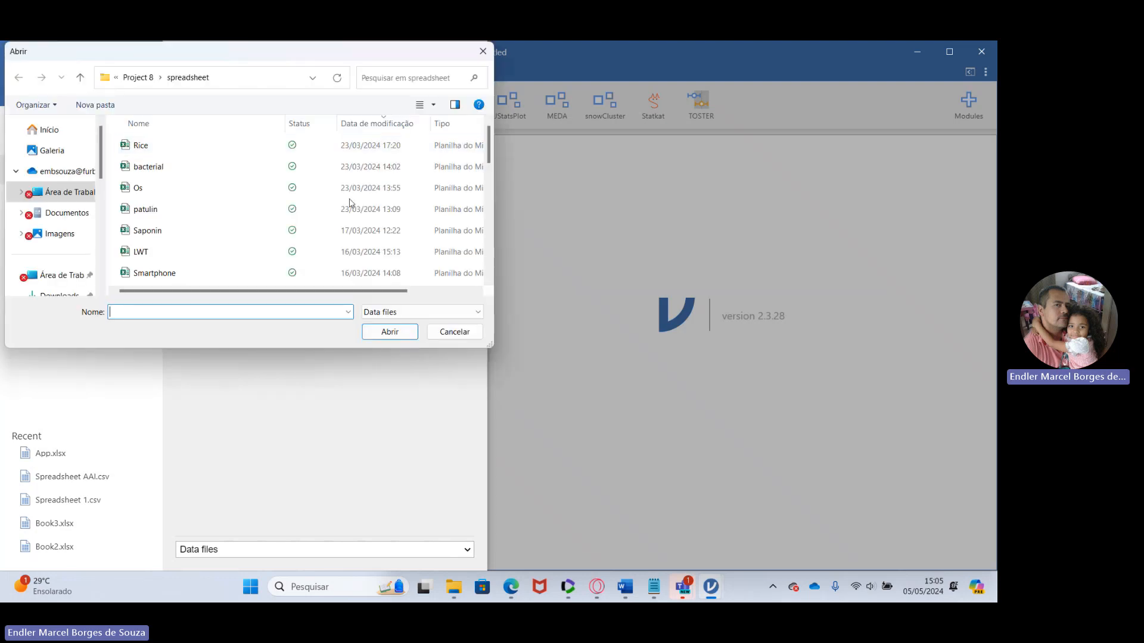
pyautogui.click(167, 173)
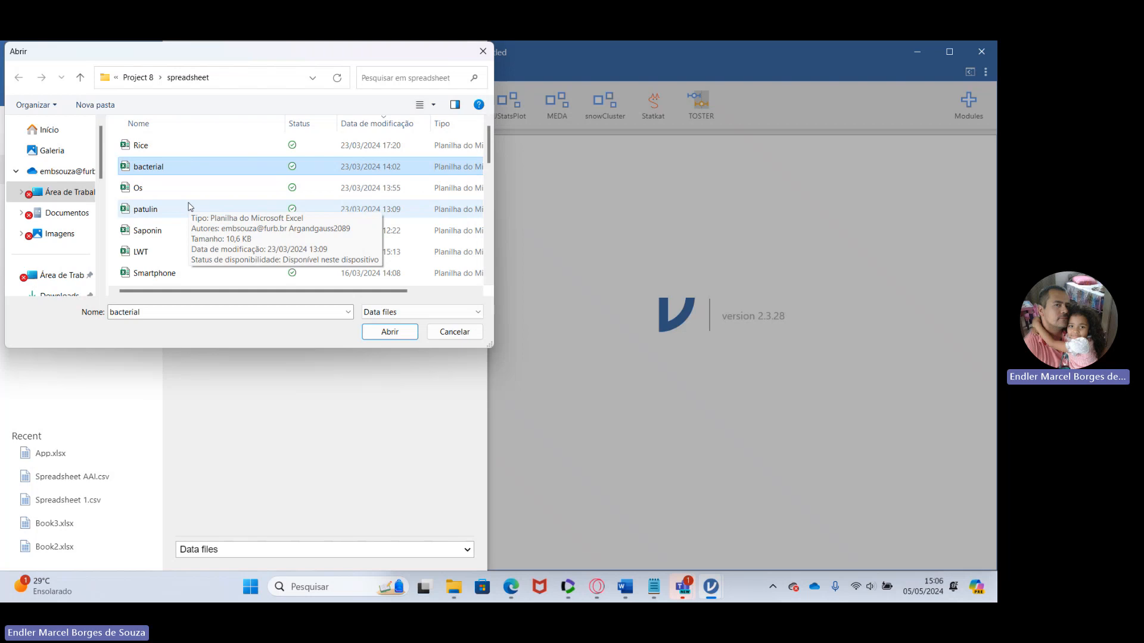
pyautogui.press('a')
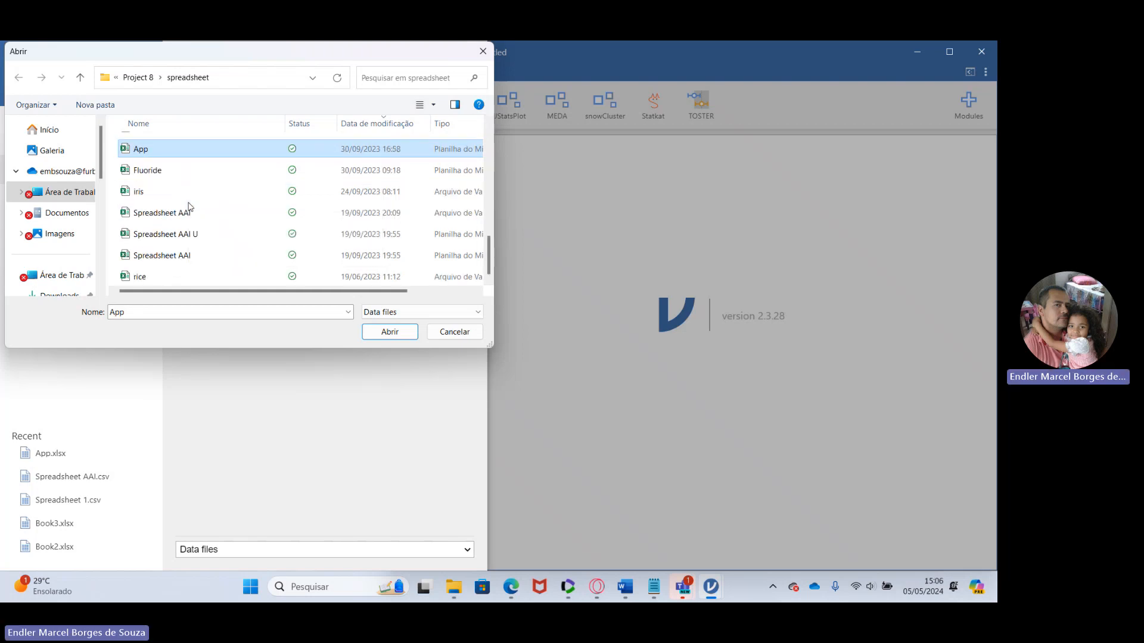
pyautogui.click(389, 331)
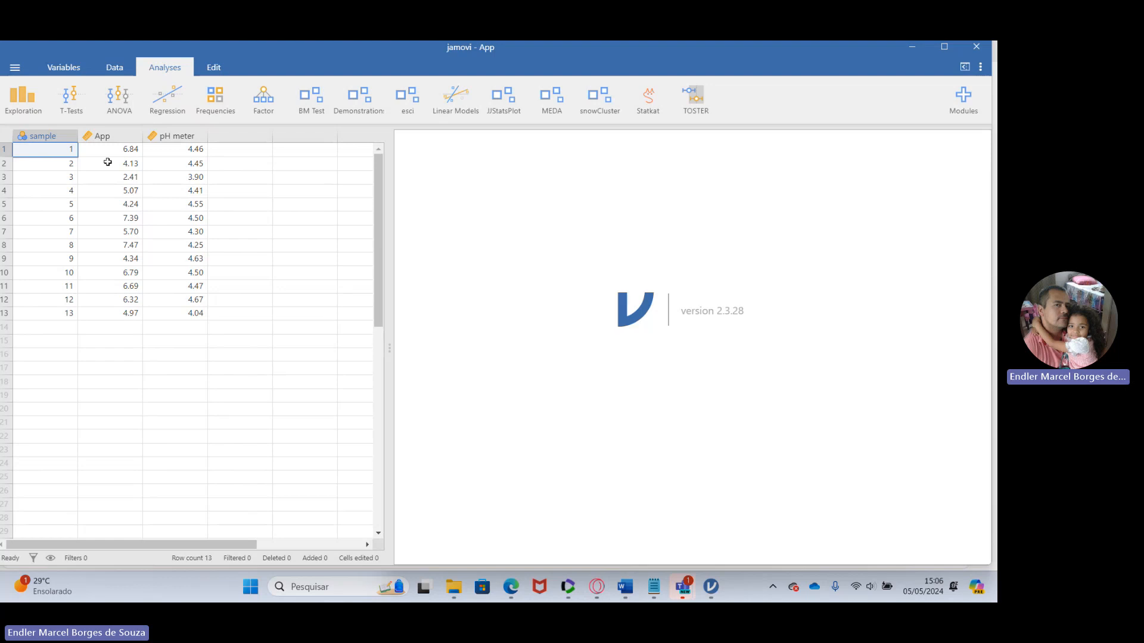
# - Examine the values in the sample, App and pH meter columns of the data sheet
pyautogui.click(108, 151)
pyautogui.moveTo(107, 151); pyautogui.dragTo(132, 312)
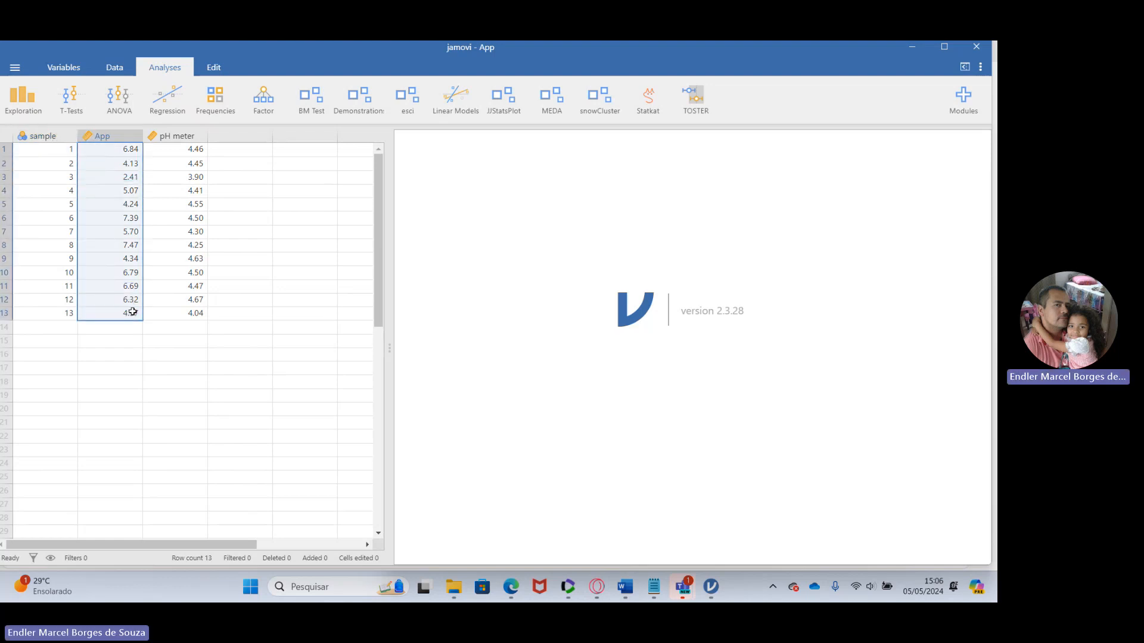
pyautogui.moveTo(169, 149); pyautogui.dragTo(193, 312)
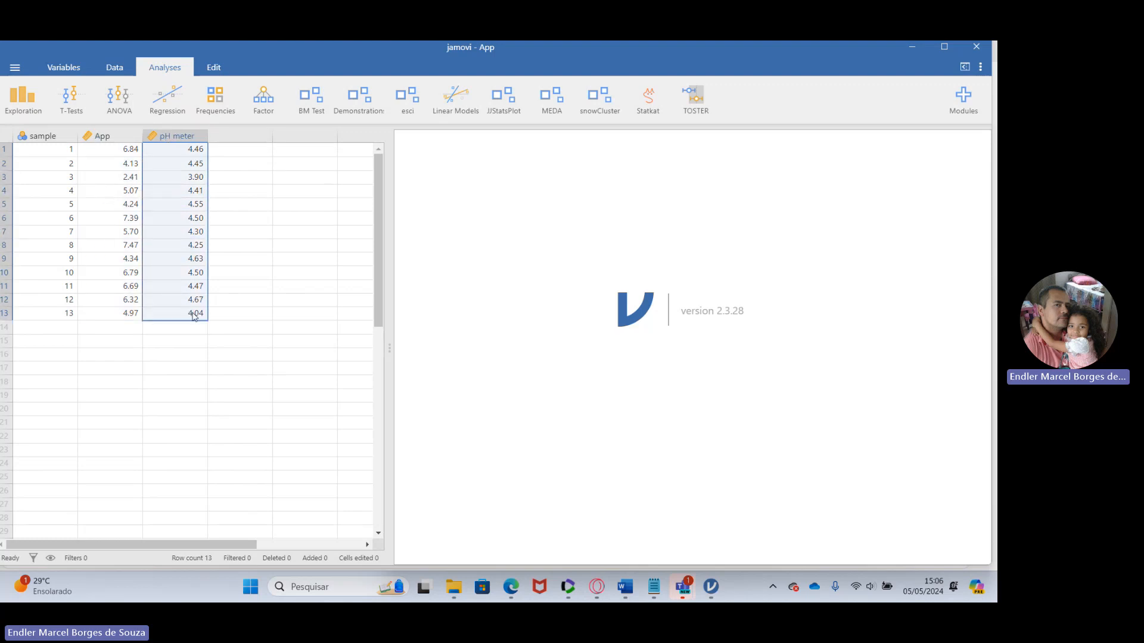
pyautogui.click(55, 150)
pyautogui.moveTo(62, 162); pyautogui.dragTo(69, 312)
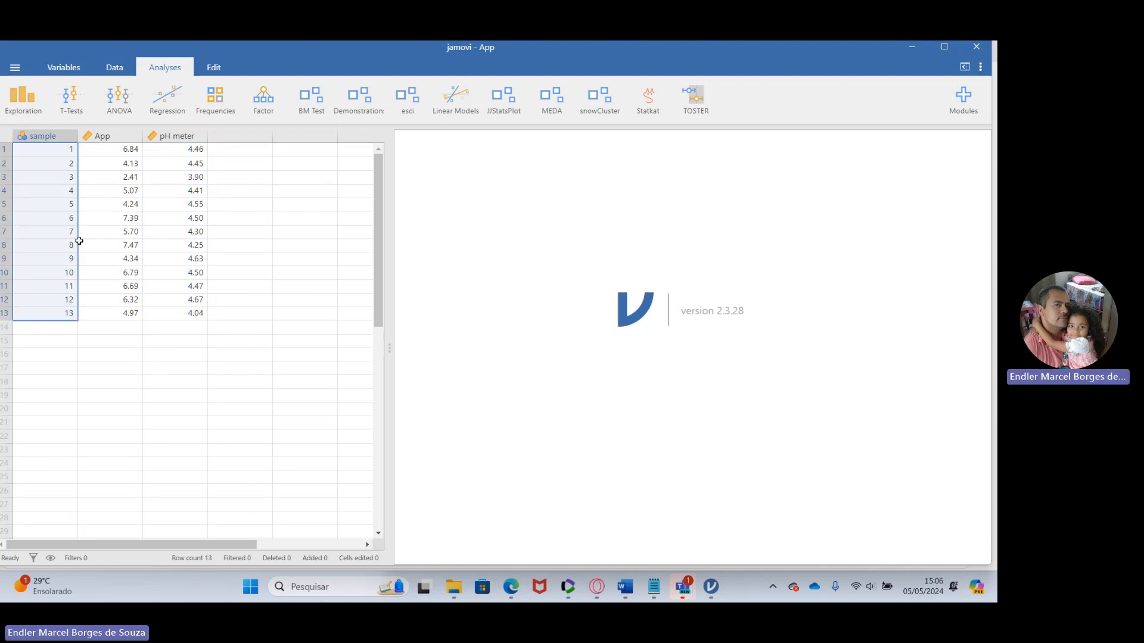
pyautogui.click(79, 220)
pyautogui.moveTo(63, 153); pyautogui.dragTo(69, 312)
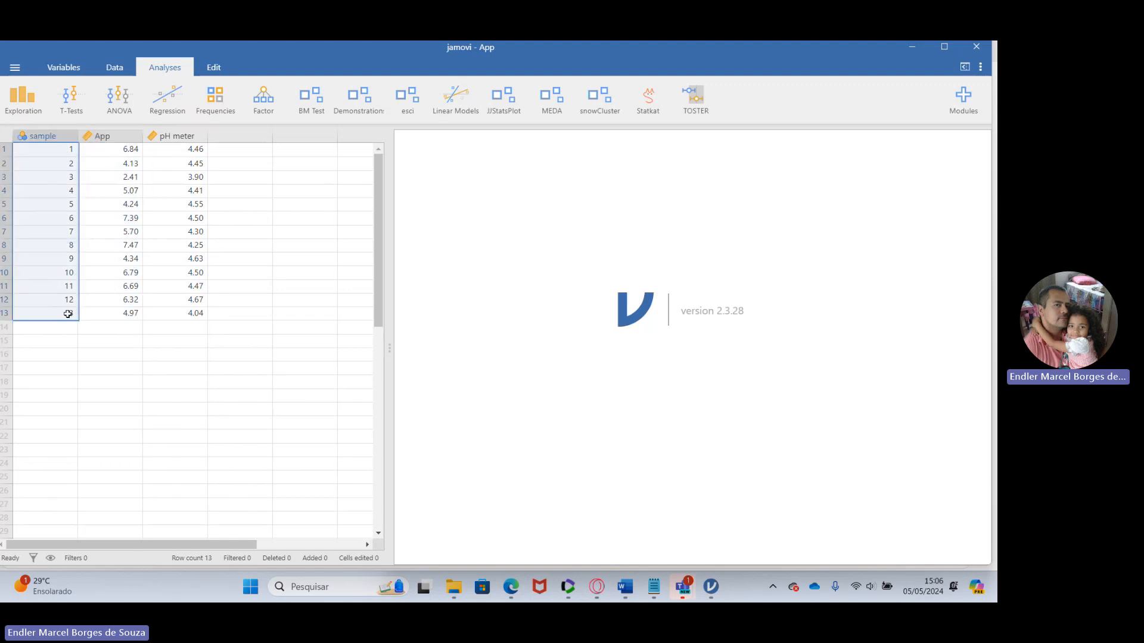
pyautogui.click(130, 148)
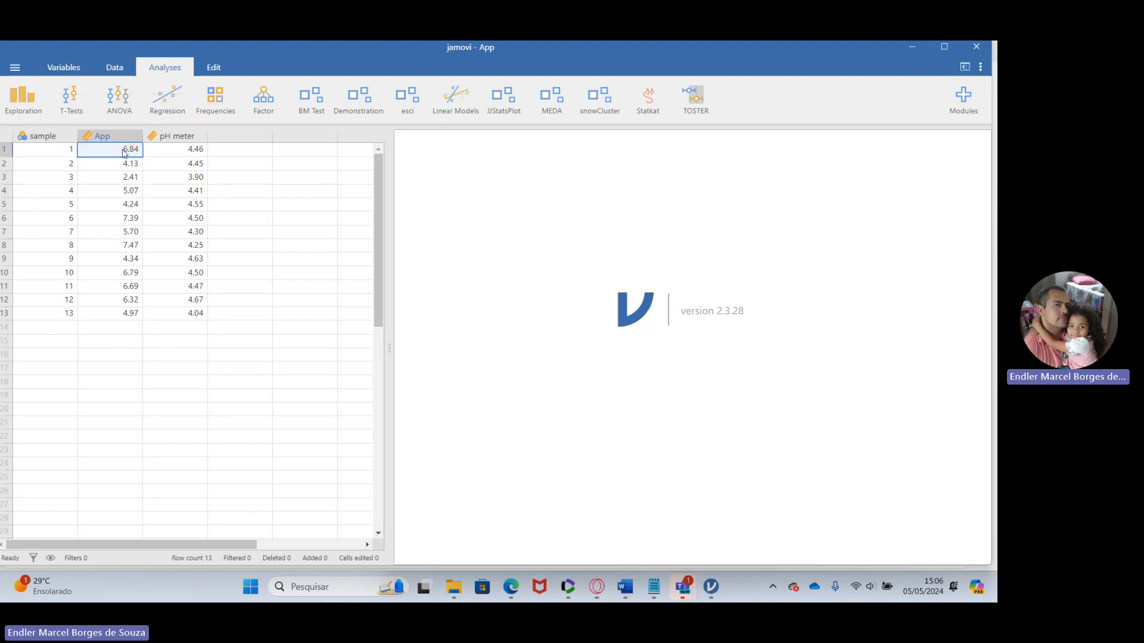
pyautogui.click(126, 168)
pyautogui.click(111, 145)
pyautogui.click(173, 150)
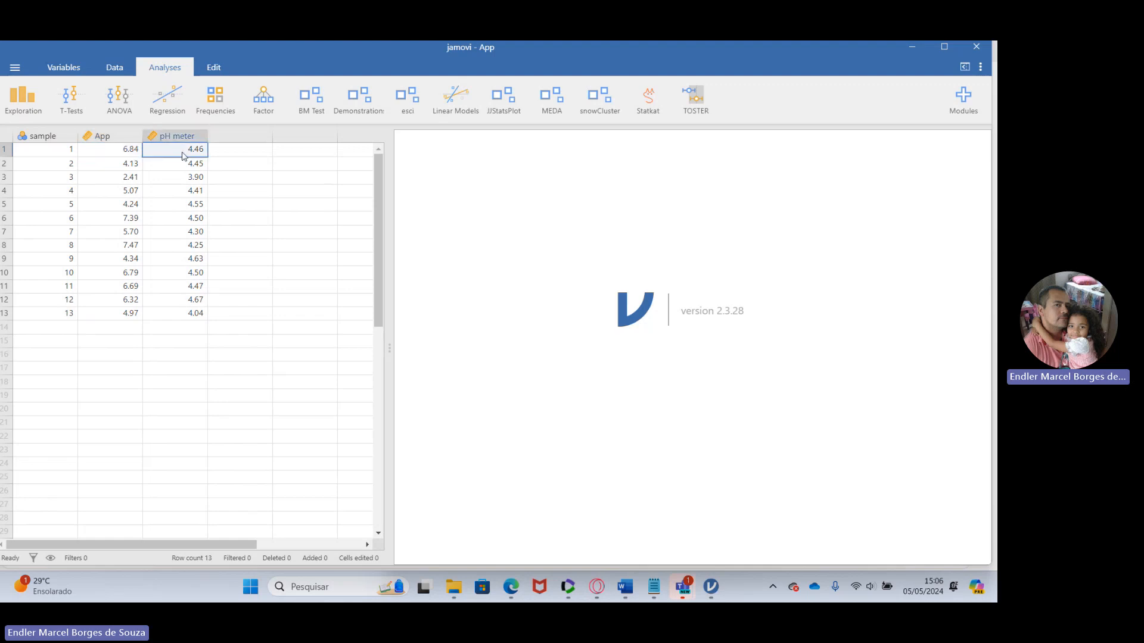
pyautogui.click(113, 136)
pyautogui.click(172, 136)
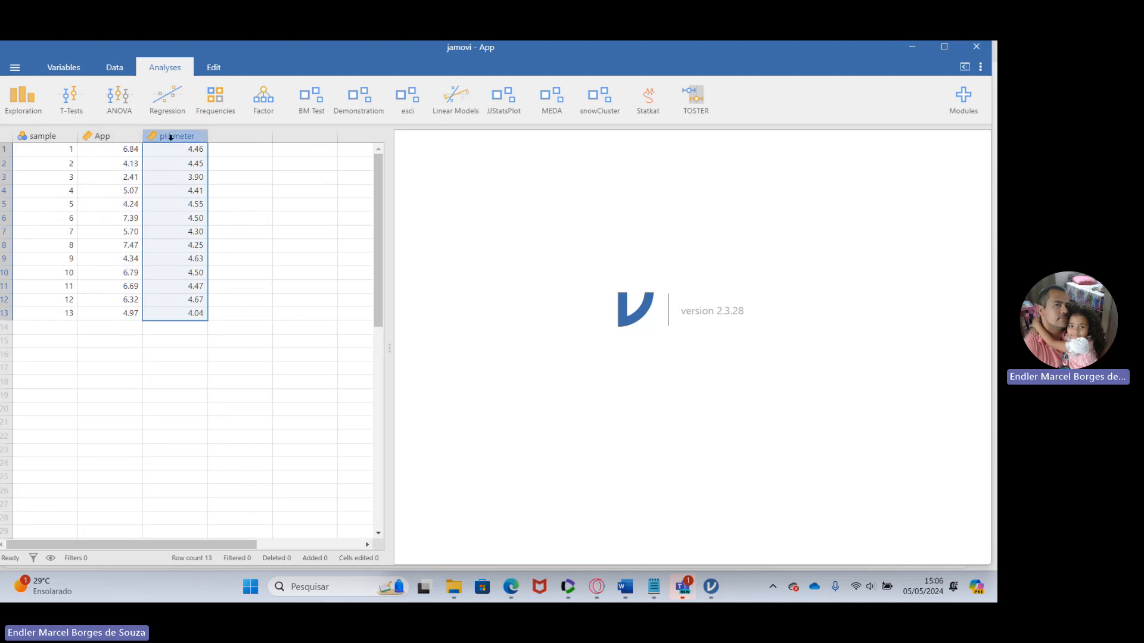
pyautogui.click(220, 193)
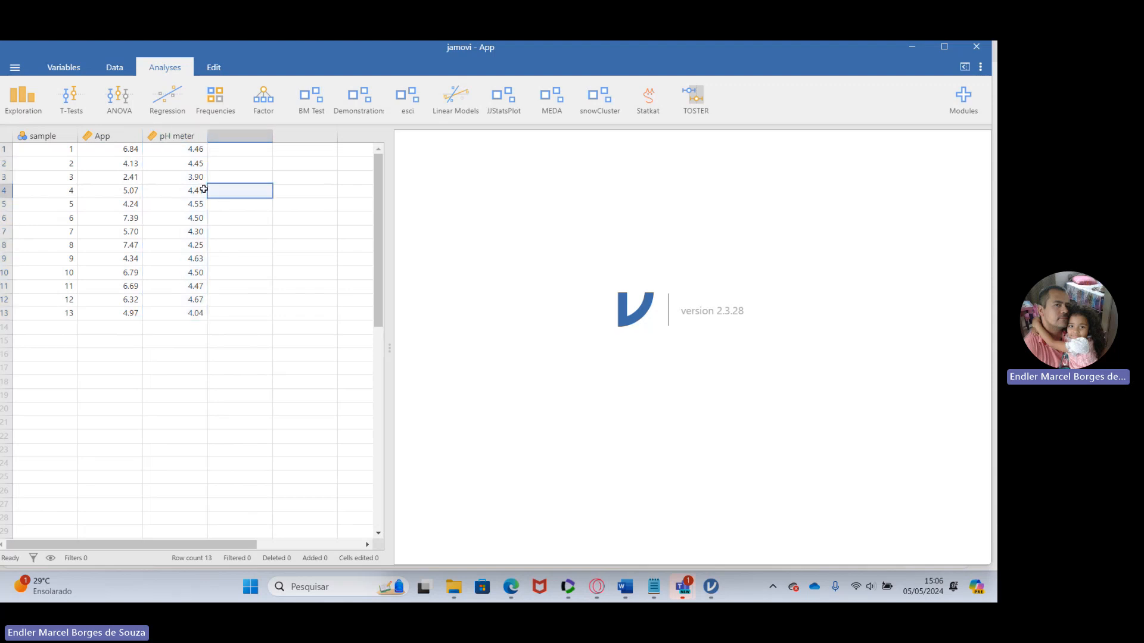
pyautogui.click(186, 152)
pyautogui.moveTo(186, 152); pyautogui.dragTo(187, 313)
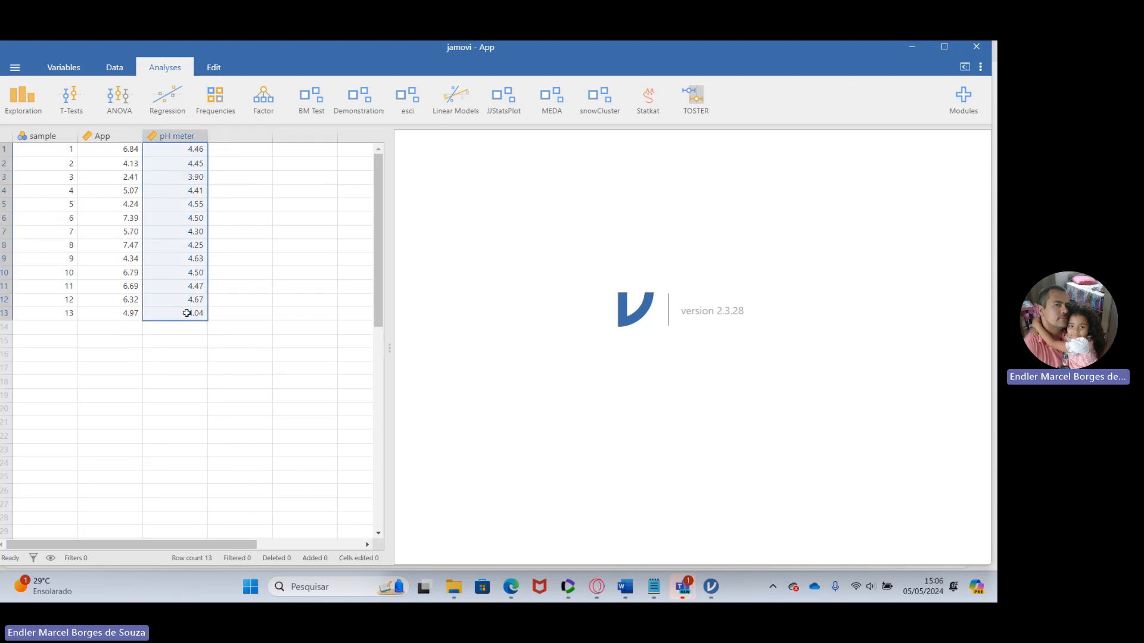
pyautogui.click(187, 137)
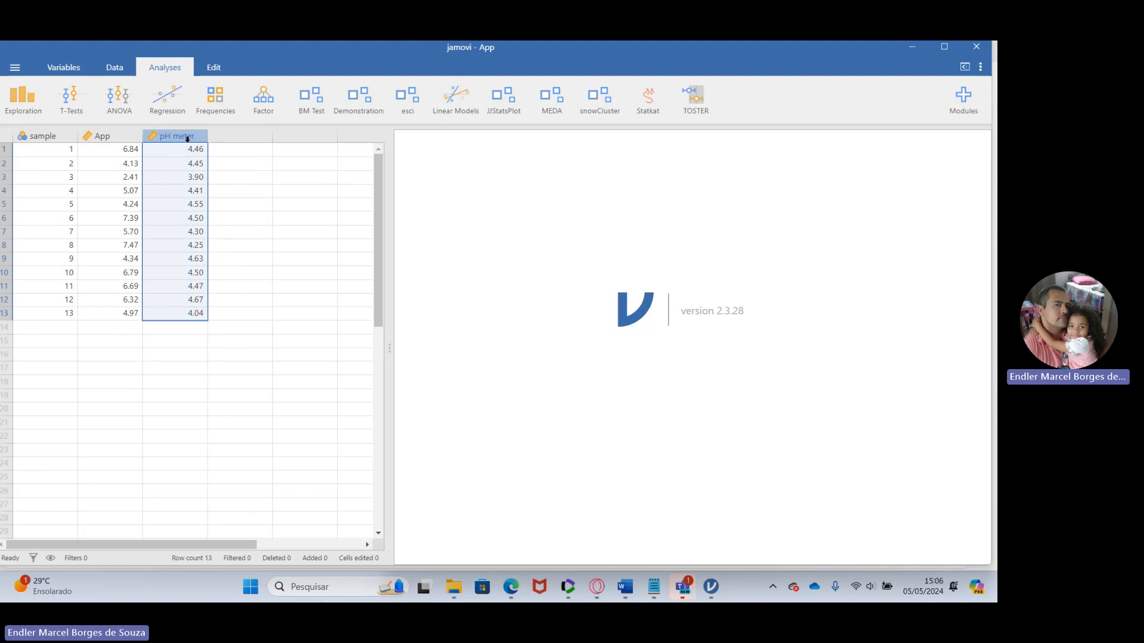
pyautogui.click(229, 208)
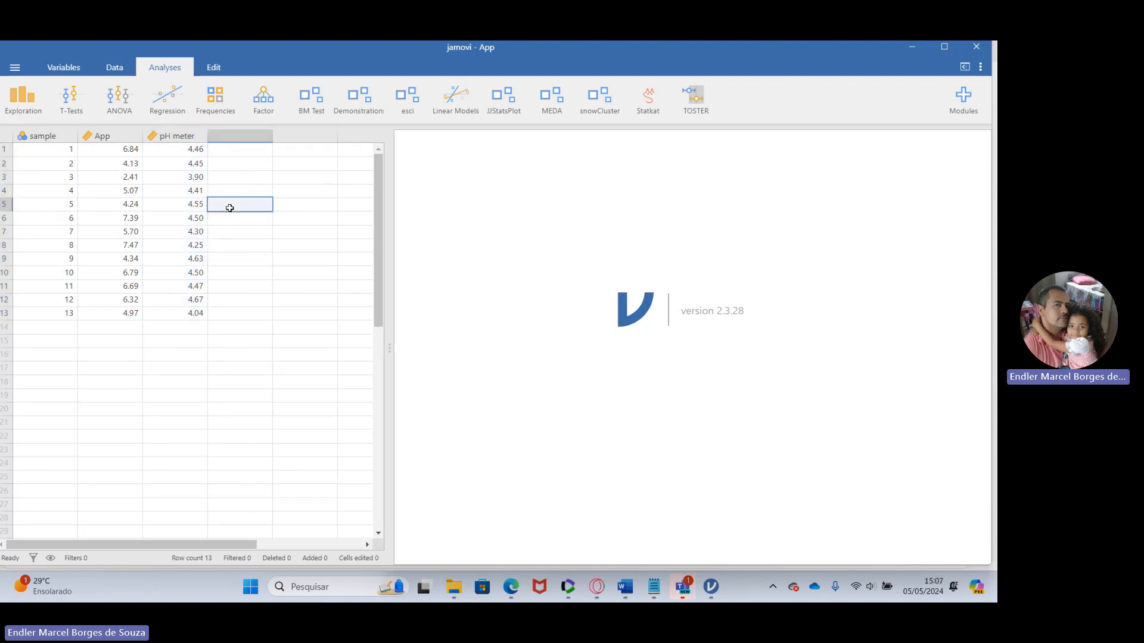
pyautogui.moveTo(100, 136); pyautogui.dragTo(166, 165)
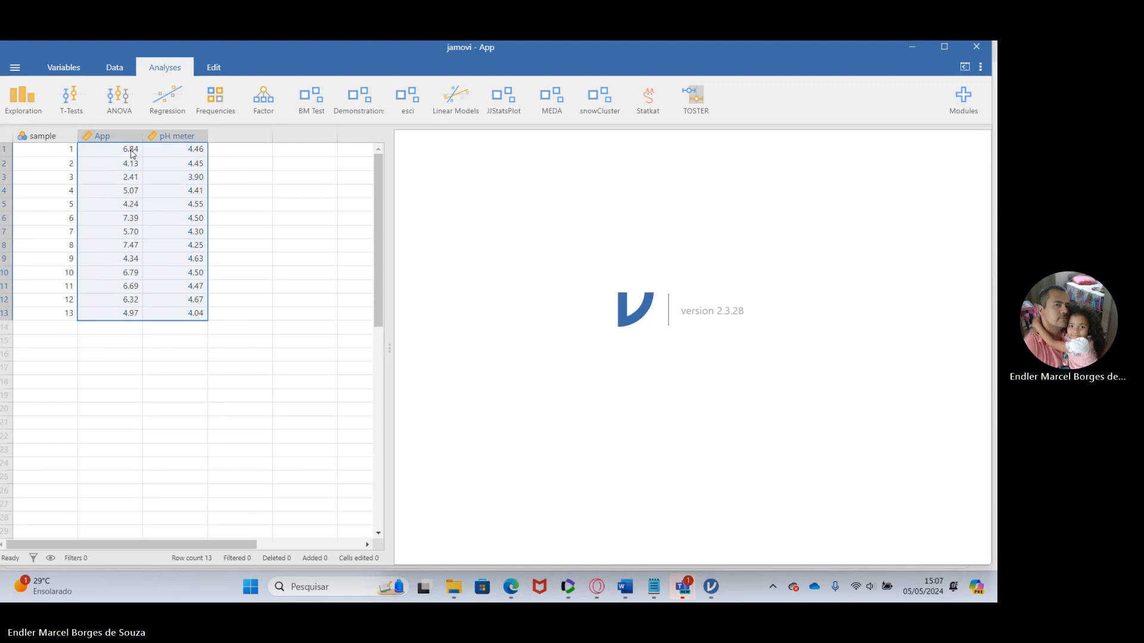
# - Create a Descriptives analysis with App and pH meter as its variables
pyautogui.click(22, 109)
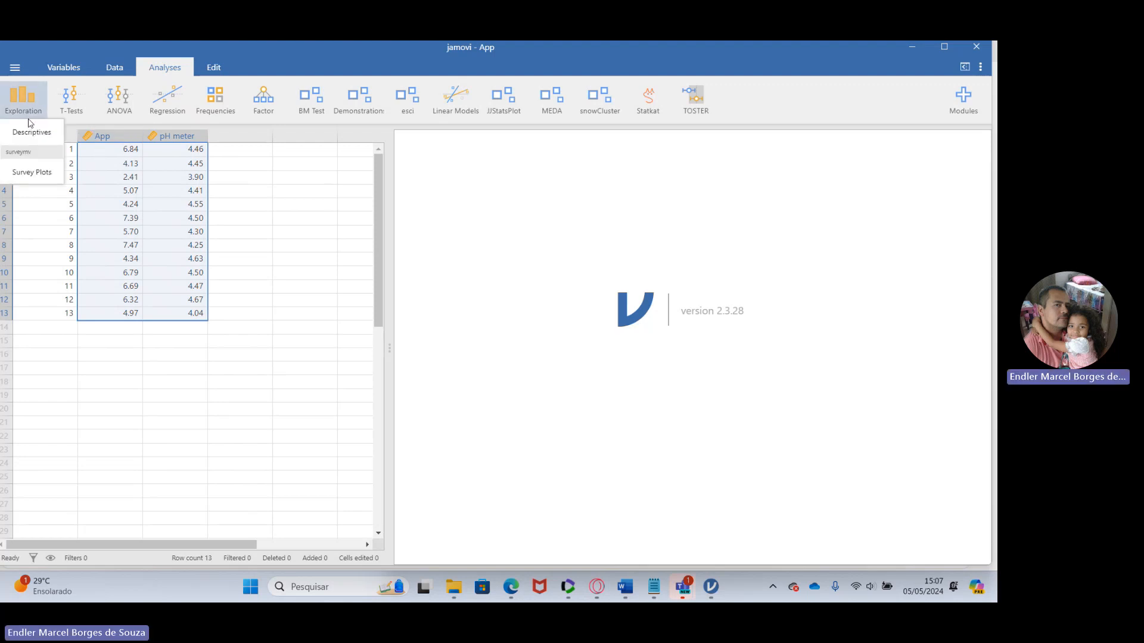
pyautogui.click(31, 131)
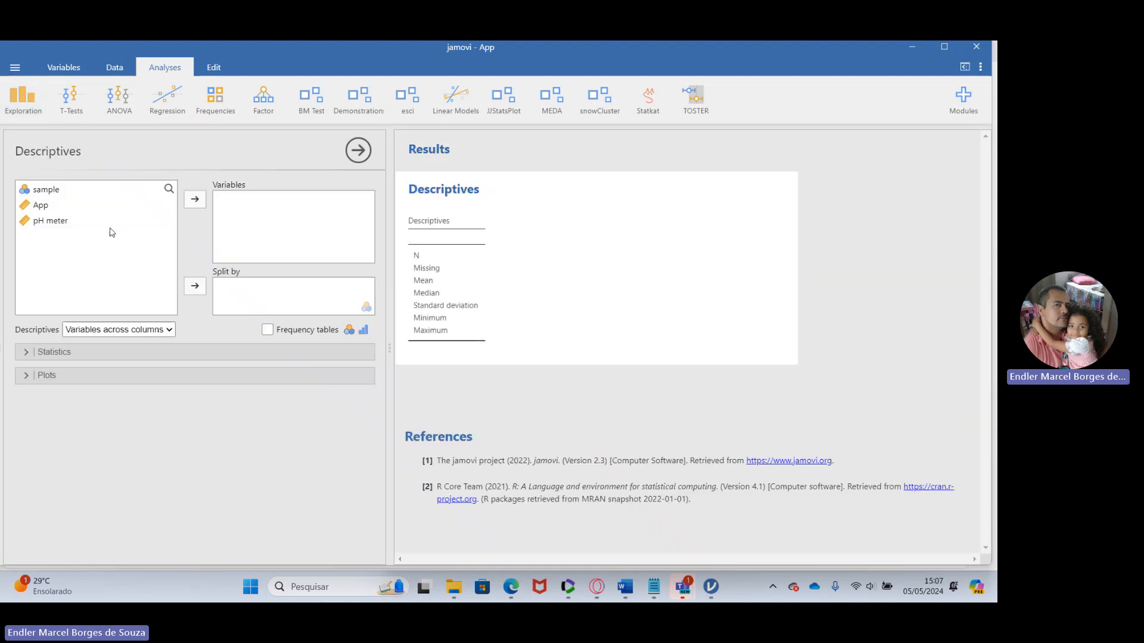
pyautogui.click(75, 207)
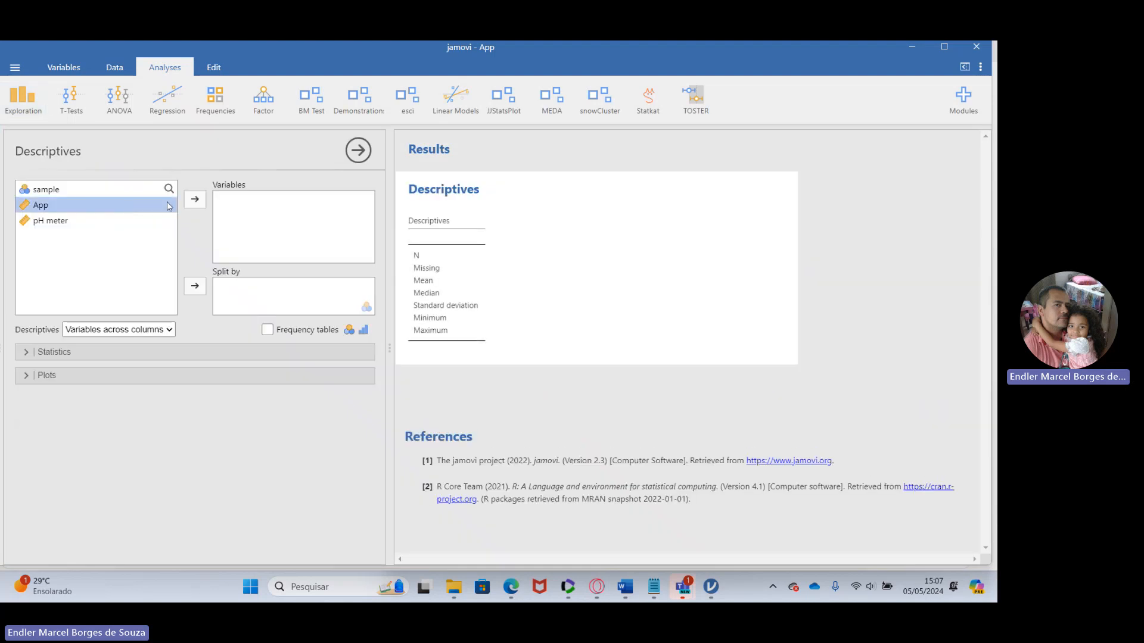
pyautogui.click(195, 200)
pyautogui.click(195, 203)
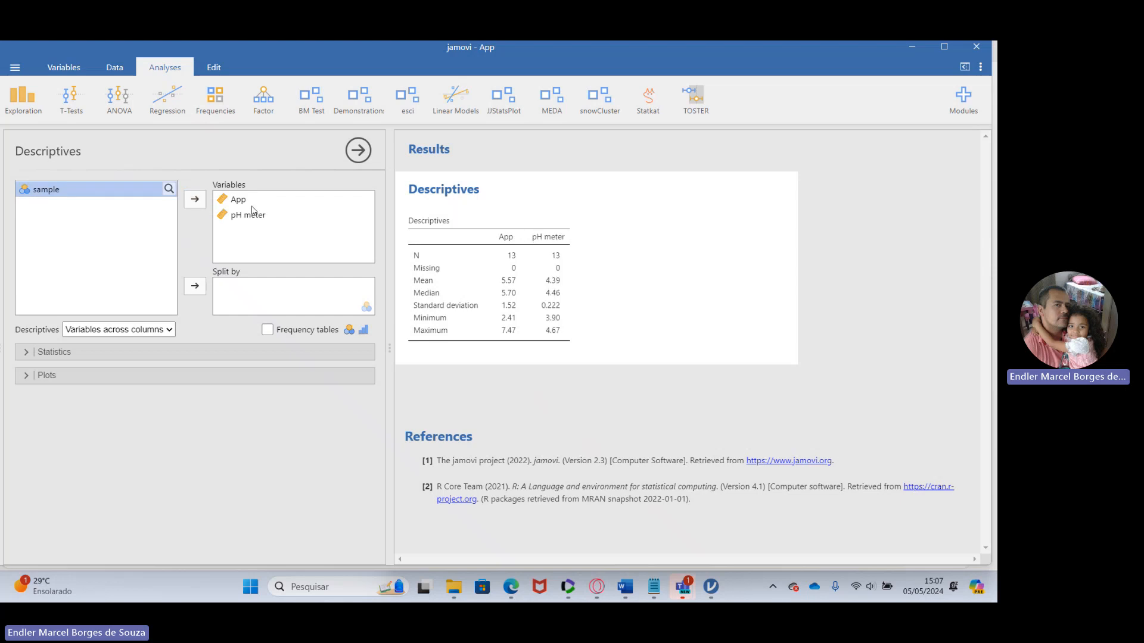
# - Add the IQR, the range and the Shapiro-Wilk normality test to the descriptive statistics
pyautogui.click(70, 355)
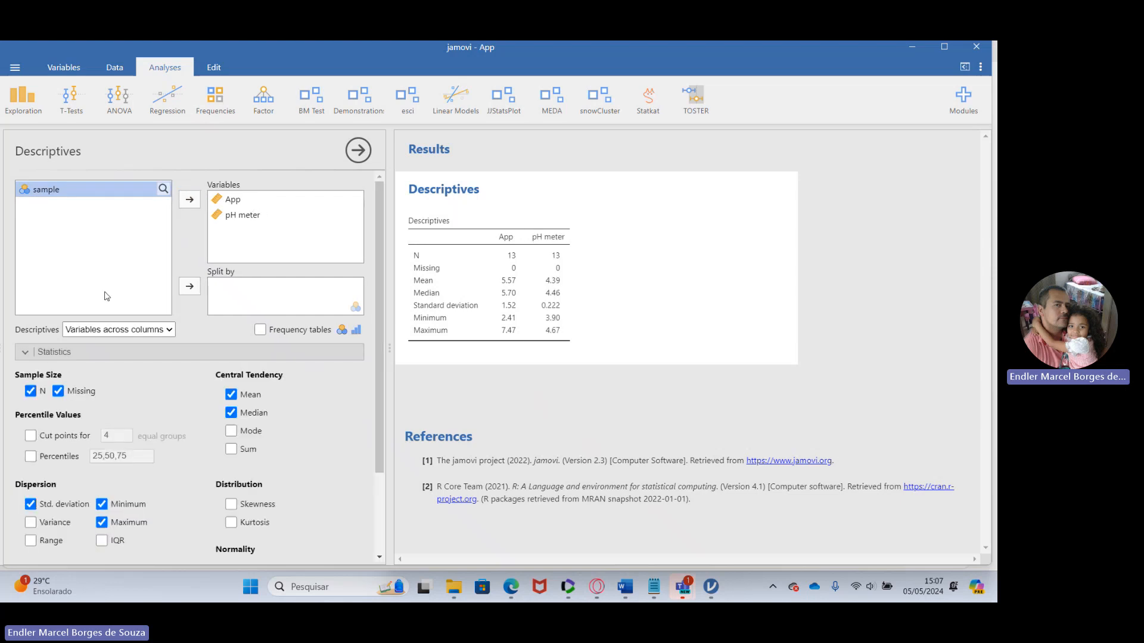
pyautogui.scroll(-3, 108, 296)
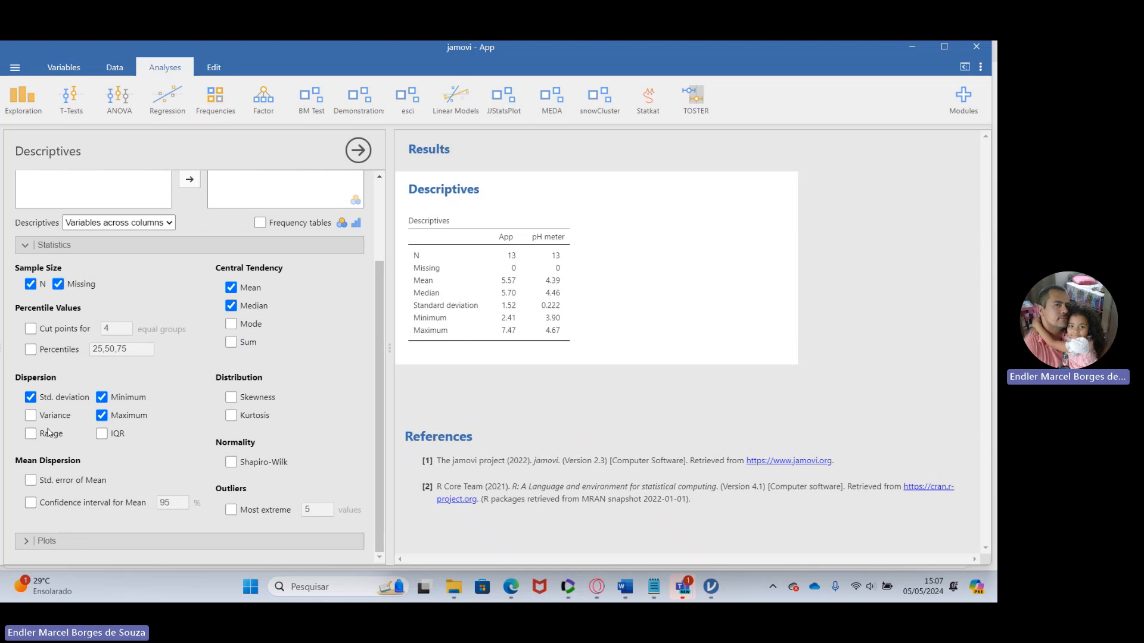
pyautogui.click(102, 434)
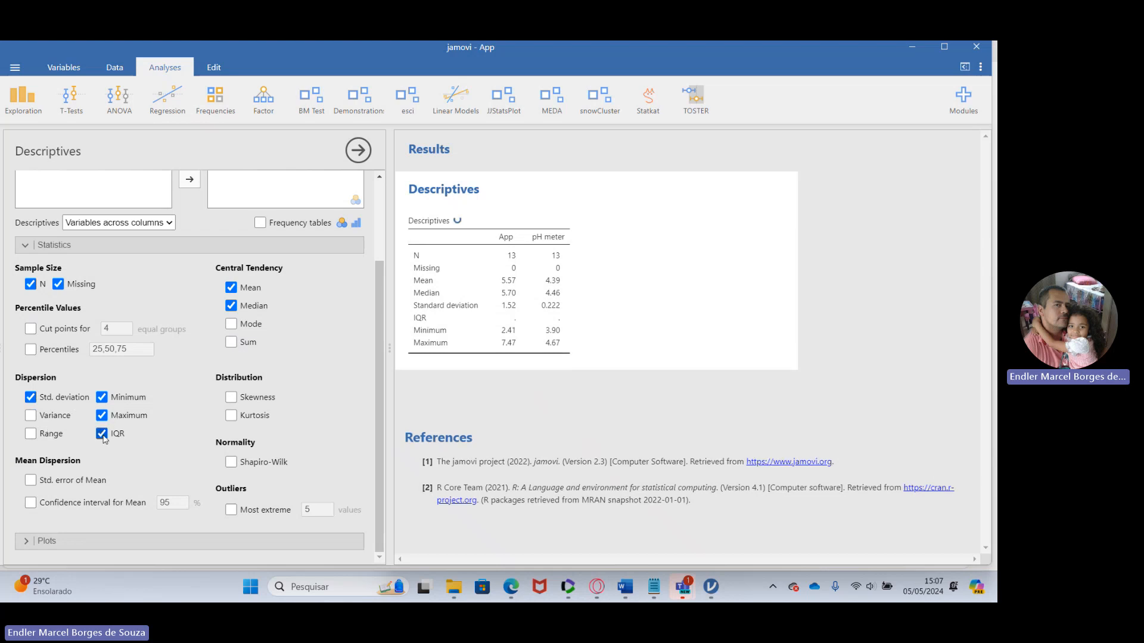
pyautogui.click(35, 436)
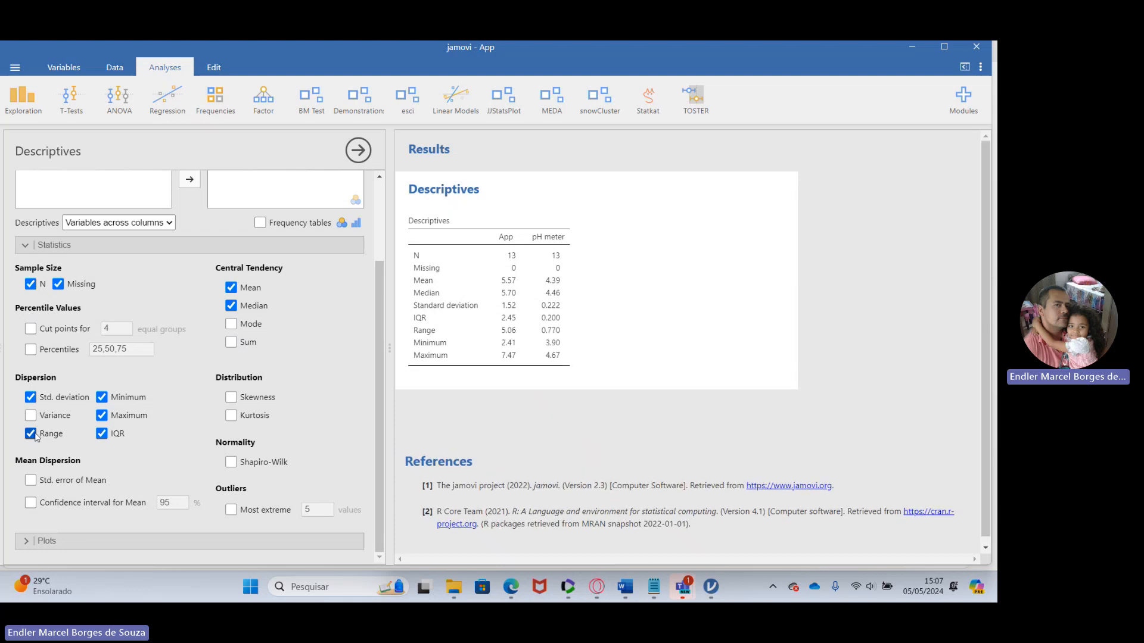
pyautogui.click(237, 466)
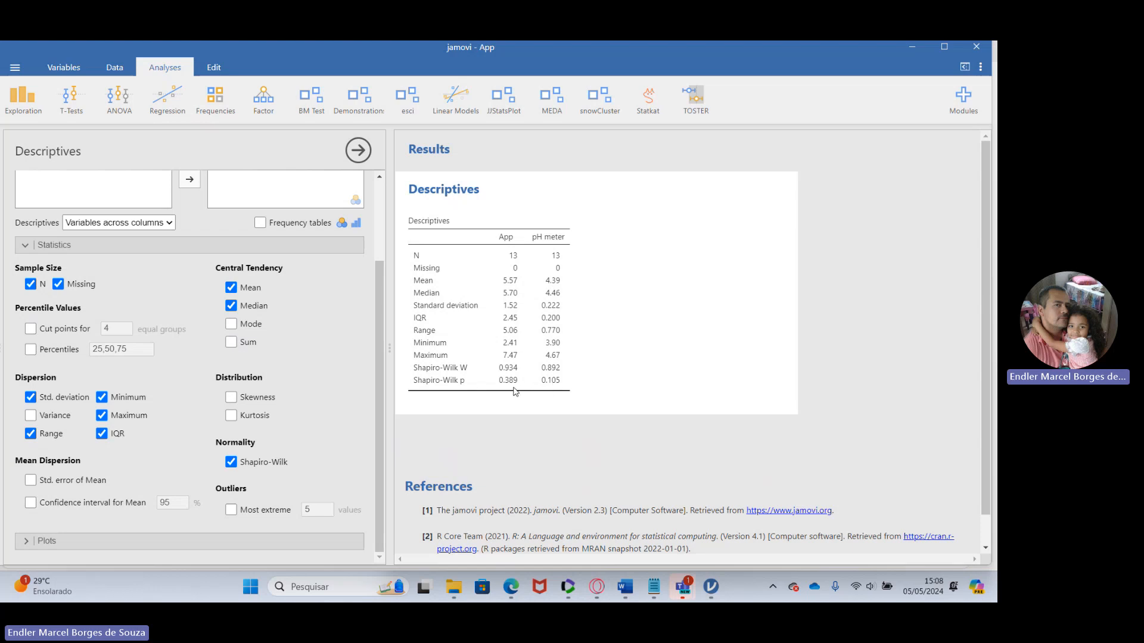
pyautogui.scroll(3, 335, 304)
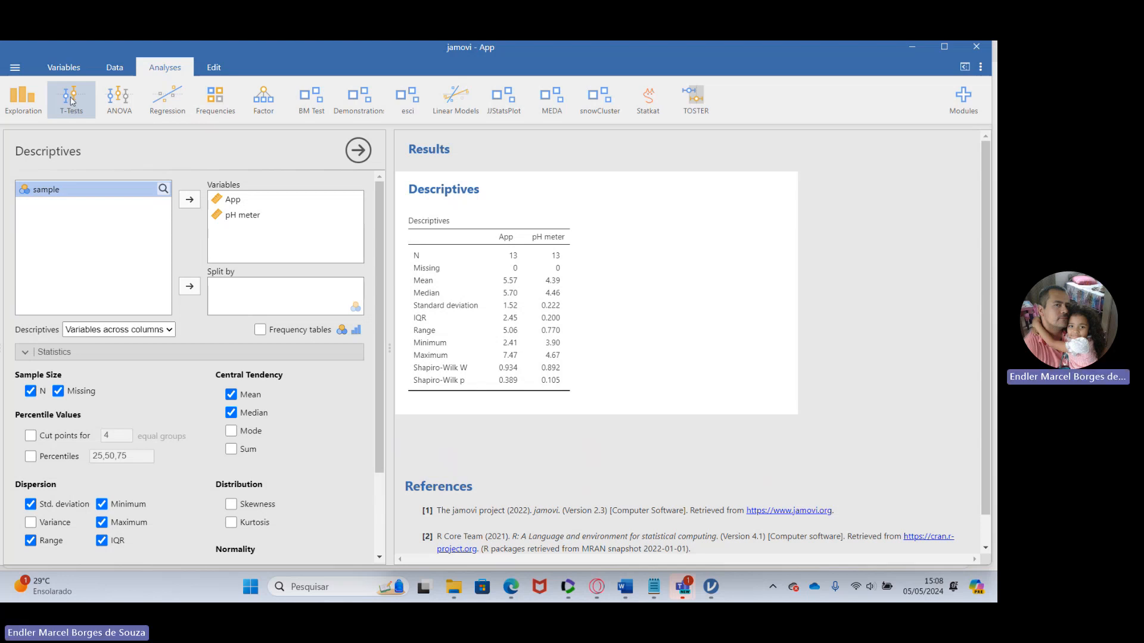
# - Close the Descriptives options and examine how each sample's App and pH meter values pair up in the data sheet
pyautogui.click(357, 154)
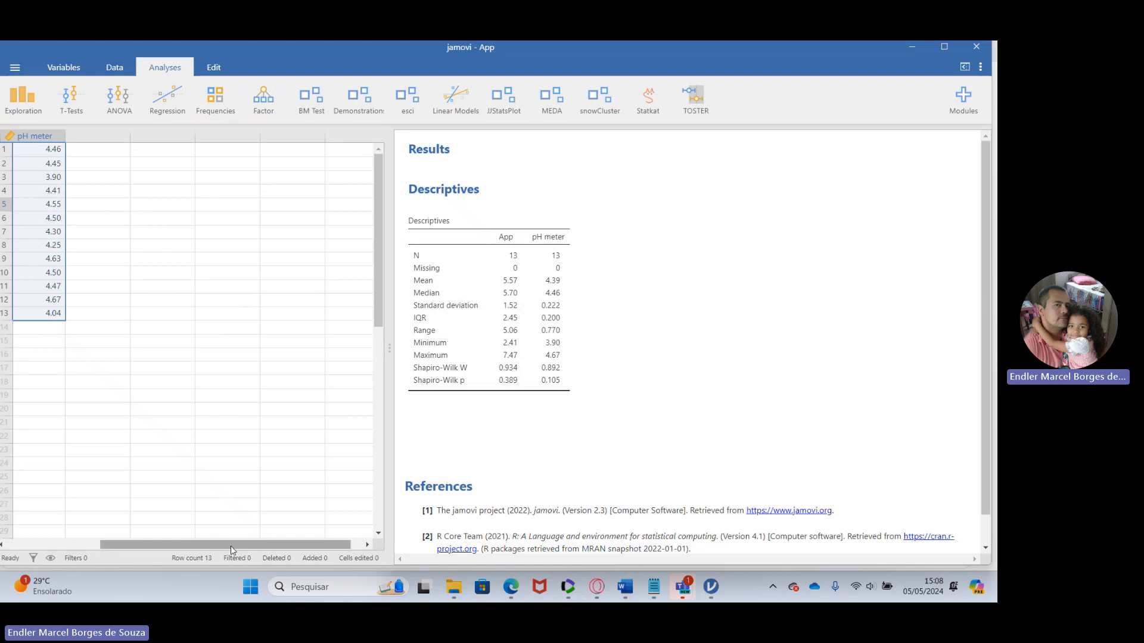
pyautogui.moveTo(233, 544); pyautogui.dragTo(143, 544)
pyautogui.click(120, 153)
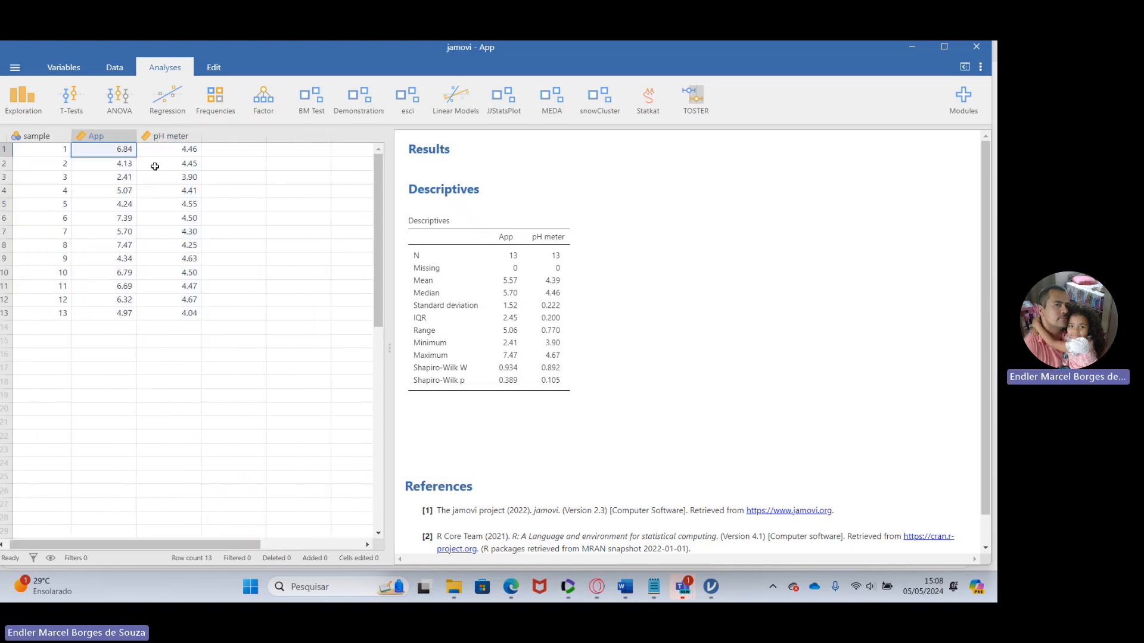
pyautogui.click(169, 154)
pyautogui.click(61, 155)
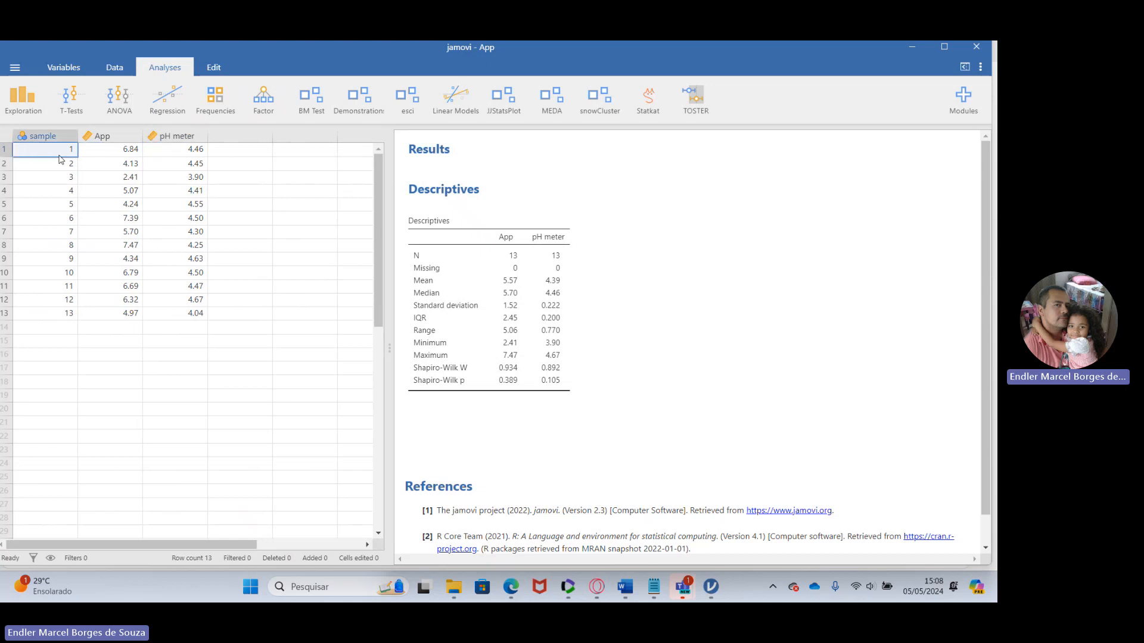
pyautogui.click(102, 176)
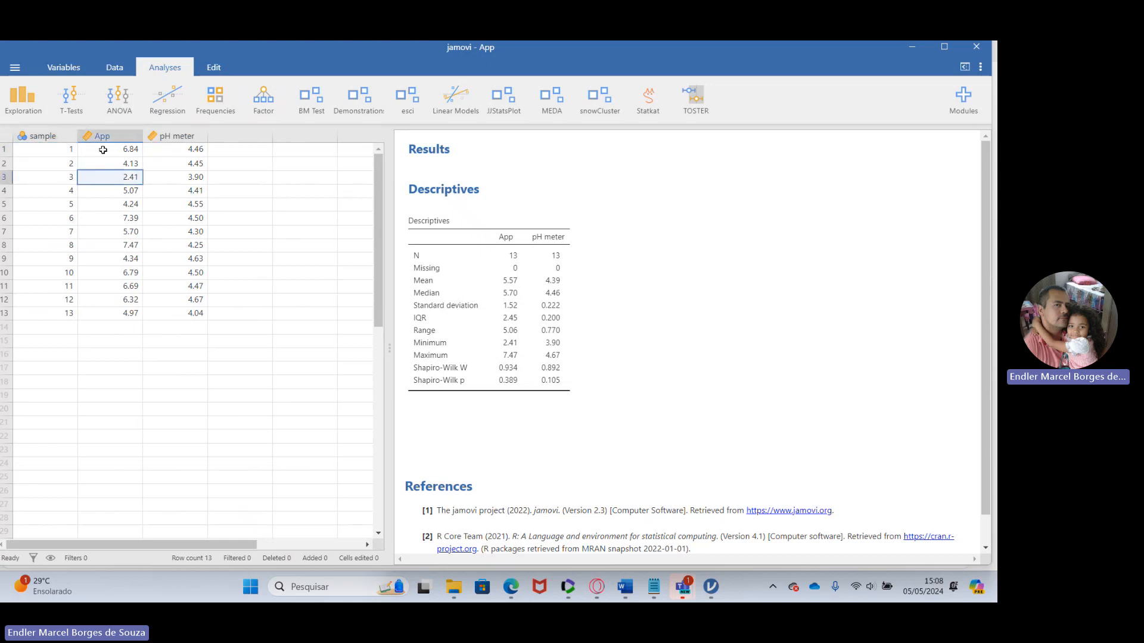
pyautogui.click(68, 152)
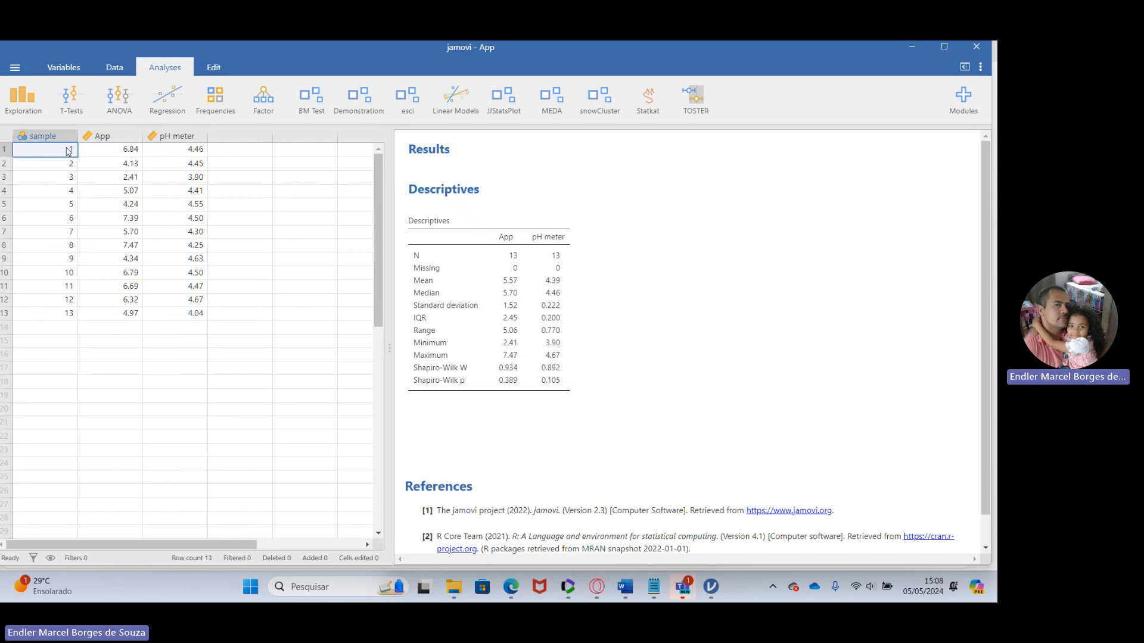
pyautogui.click(116, 148)
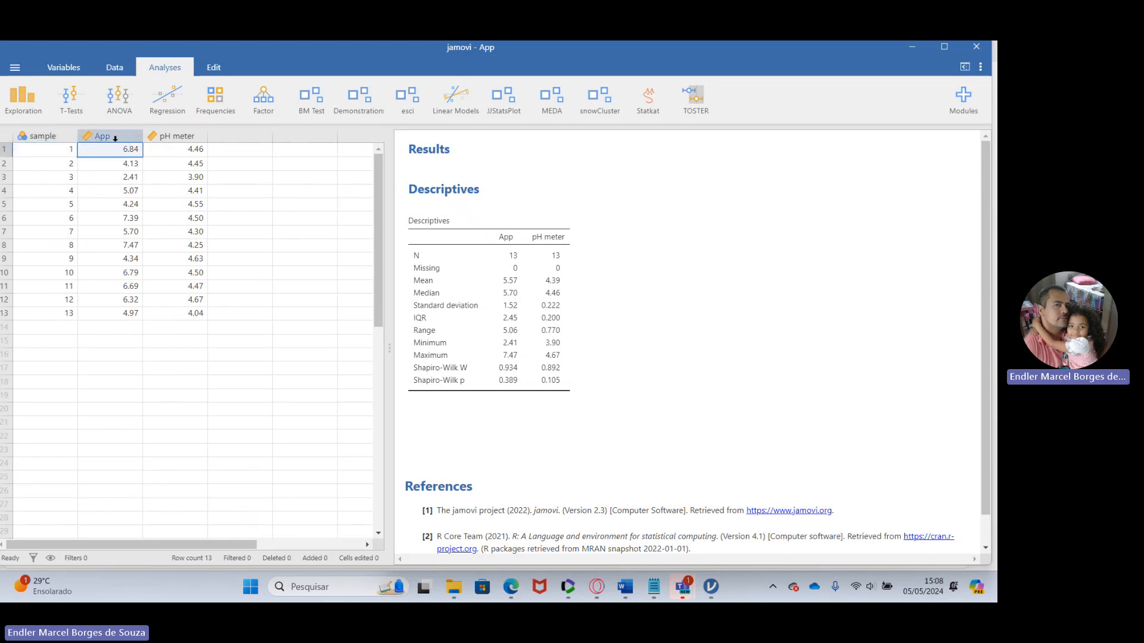
pyautogui.click(166, 149)
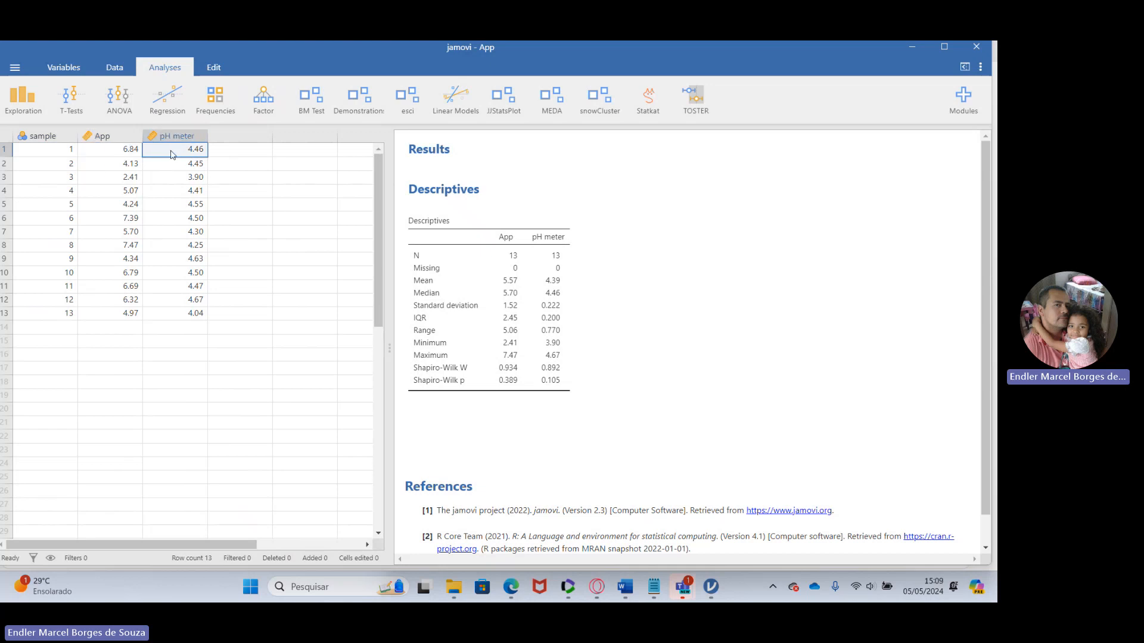
pyautogui.click(116, 153)
pyautogui.click(158, 149)
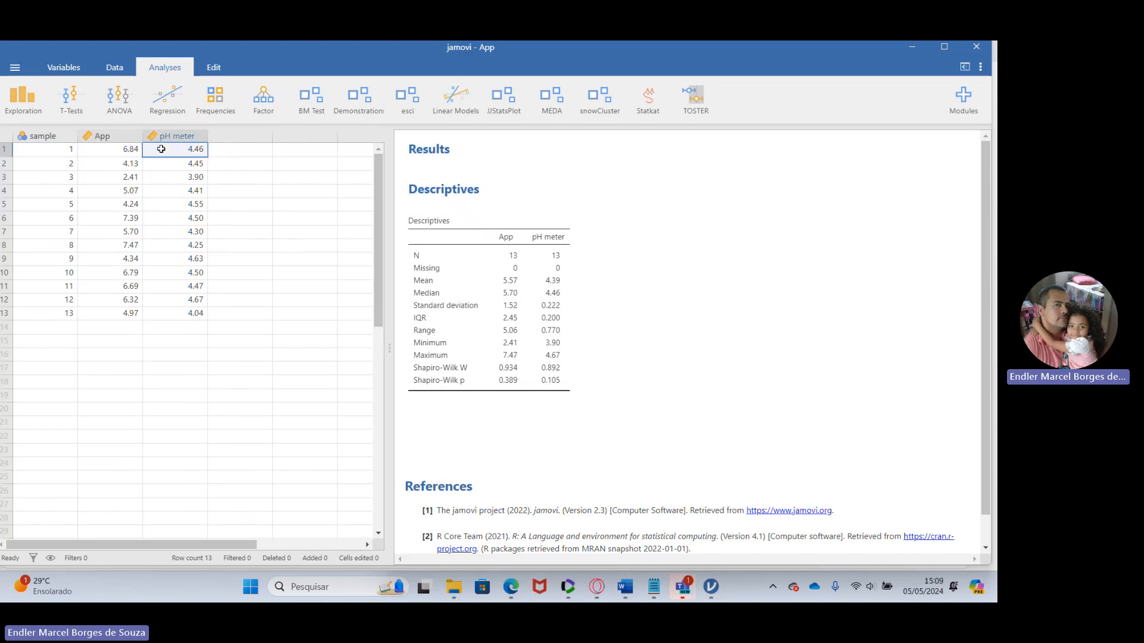
pyautogui.click(108, 150)
pyautogui.click(168, 157)
pyautogui.click(164, 149)
pyautogui.click(111, 154)
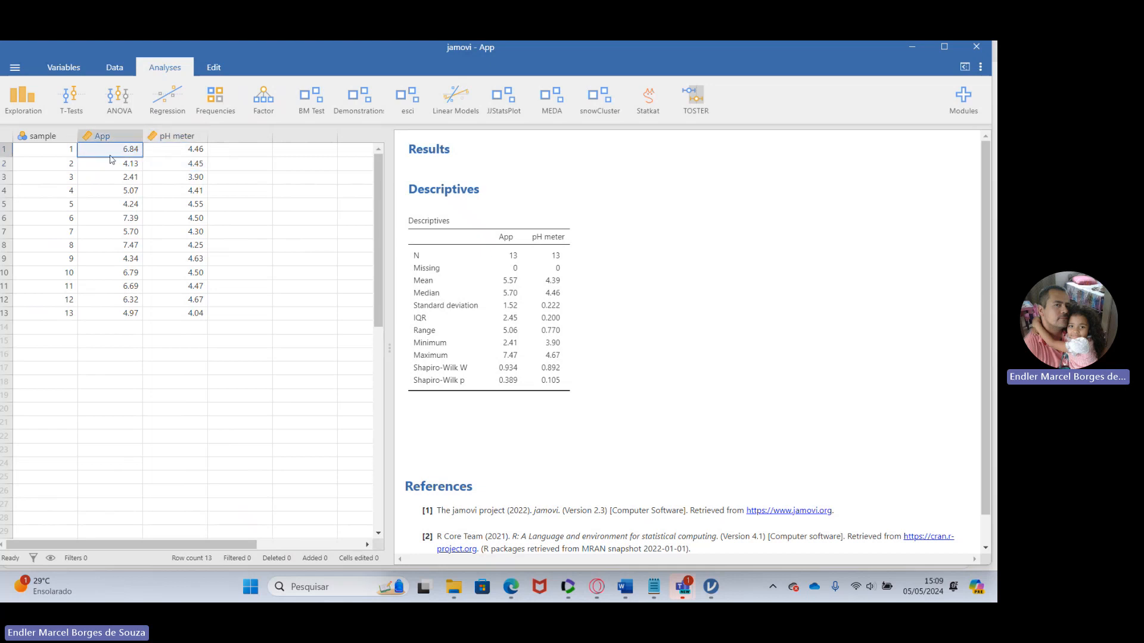
pyautogui.click(64, 151)
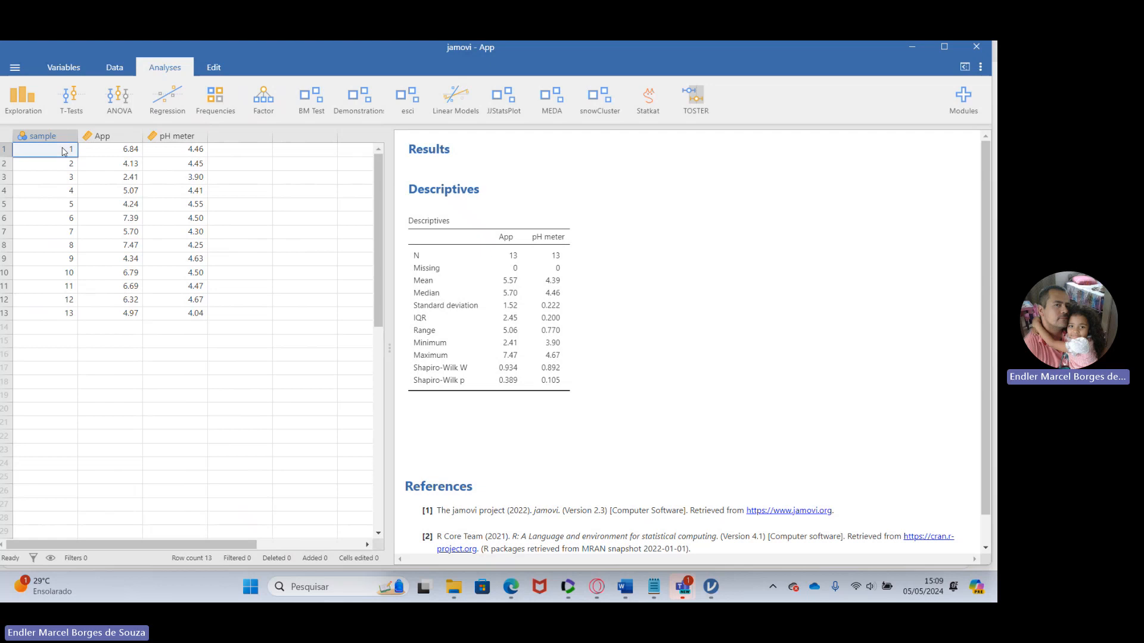
pyautogui.click(124, 156)
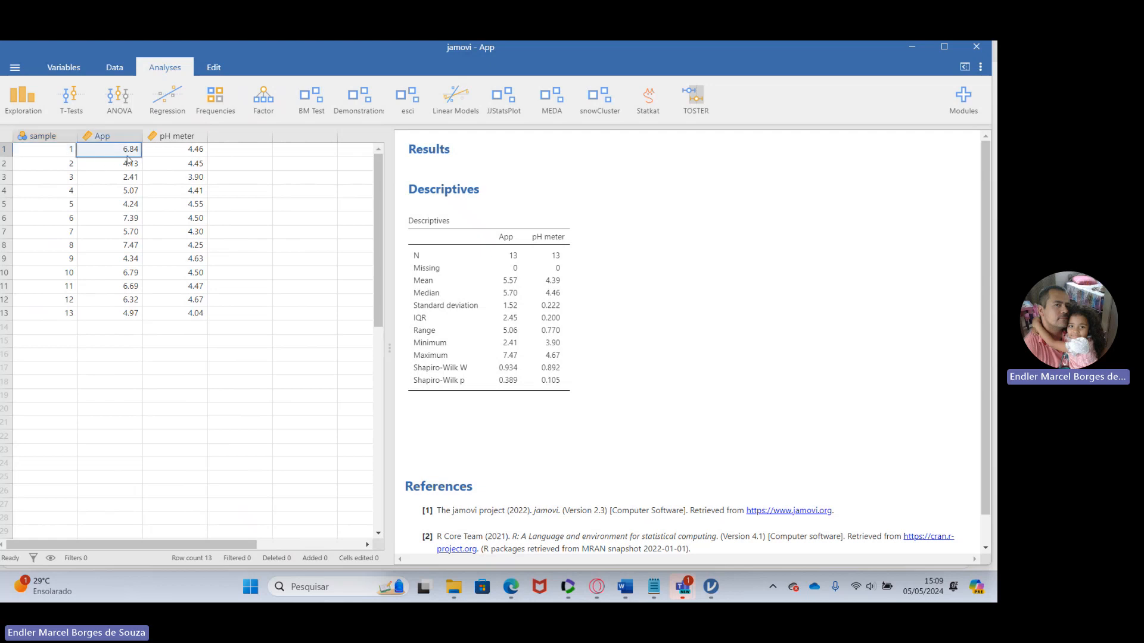
pyautogui.click(166, 156)
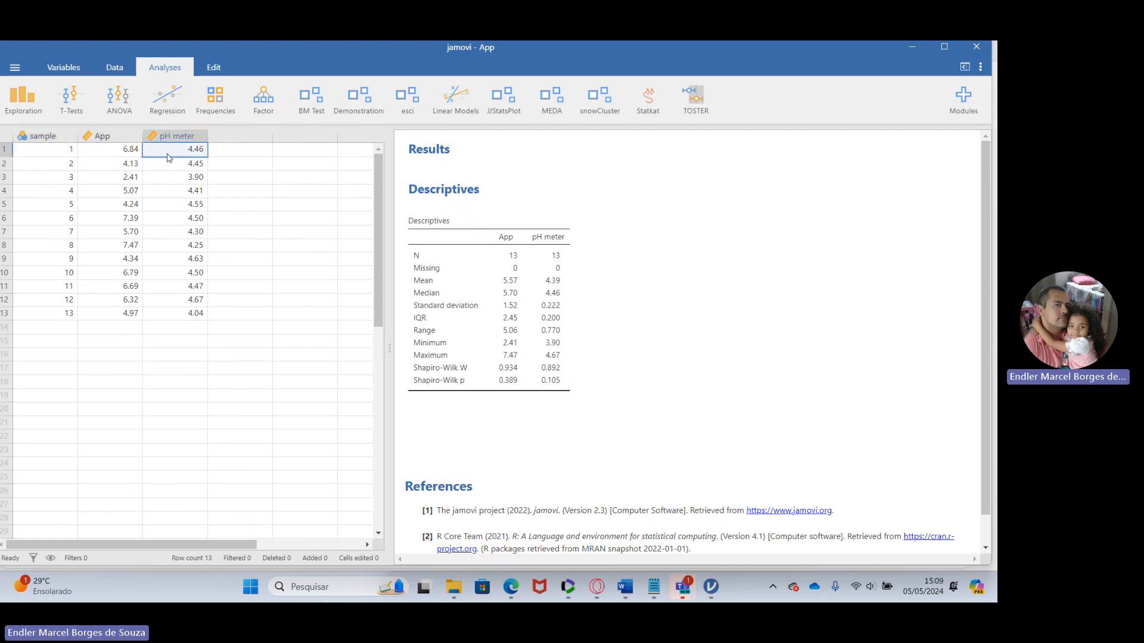
pyautogui.click(128, 150)
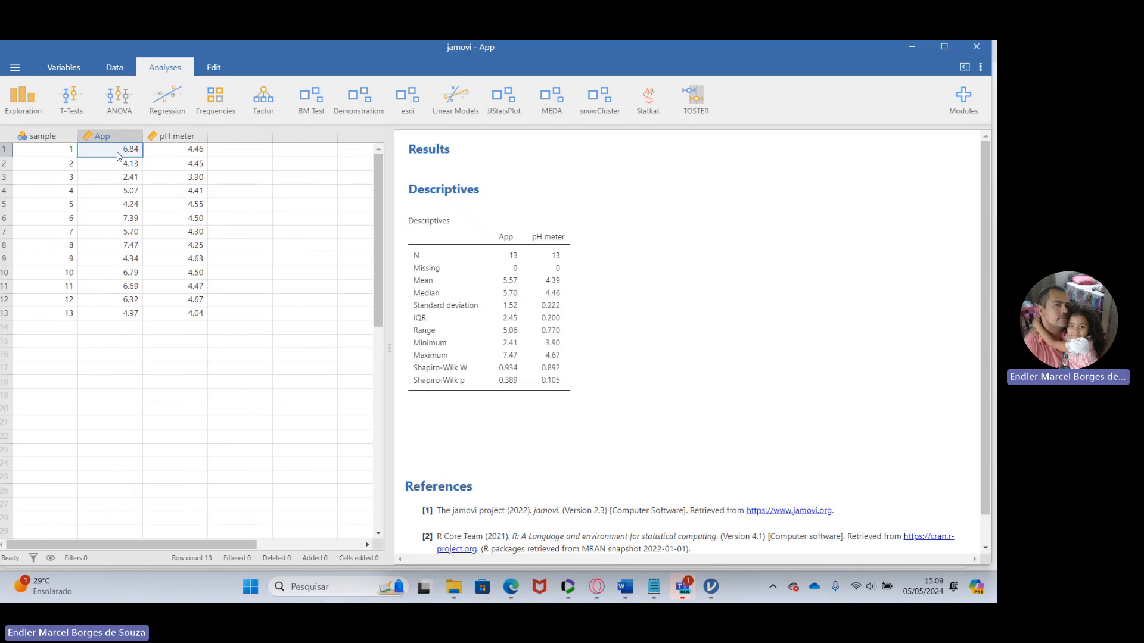
pyautogui.click(180, 155)
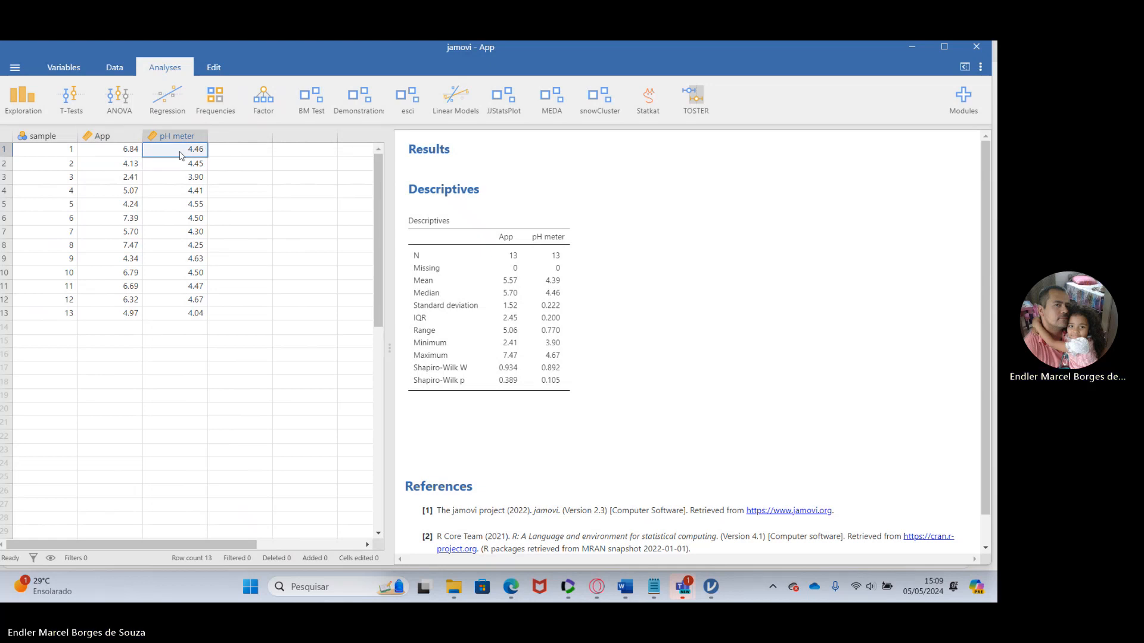
# - Create a Paired Samples T-Test with App and pH meter as the paired variables
pyautogui.click(71, 105)
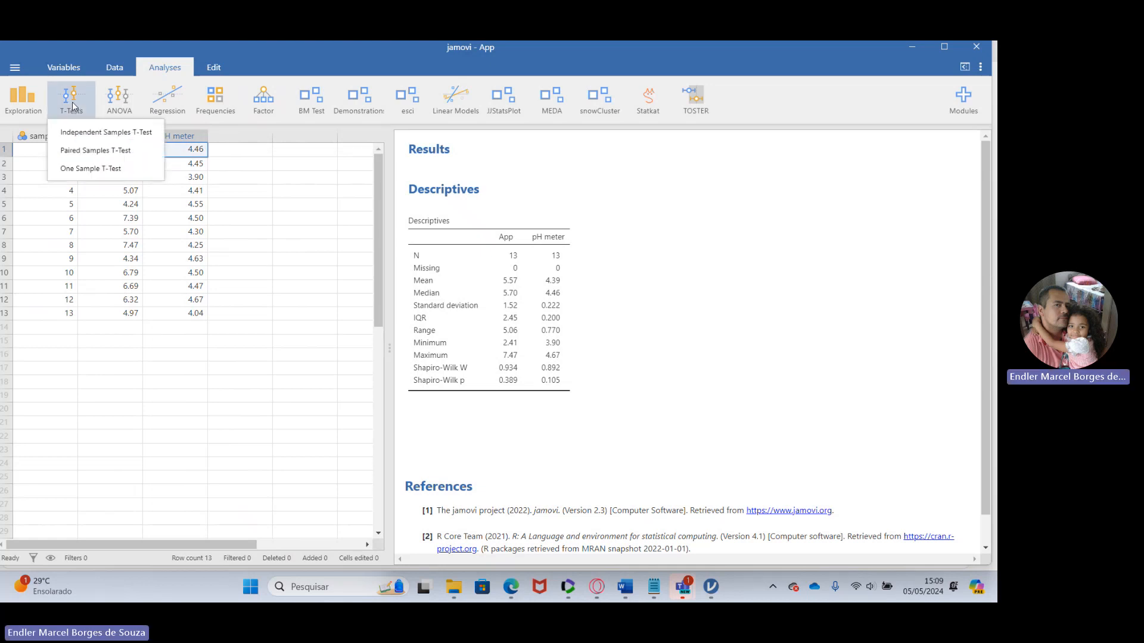
pyautogui.click(99, 151)
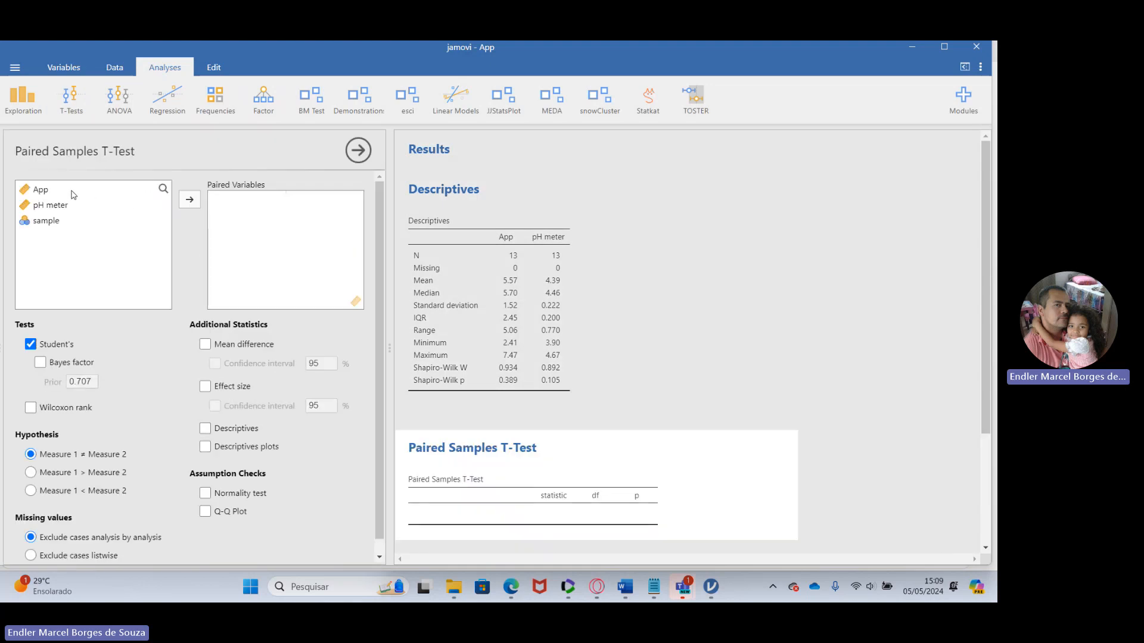
pyautogui.click(109, 196)
pyautogui.click(190, 201)
pyautogui.click(191, 203)
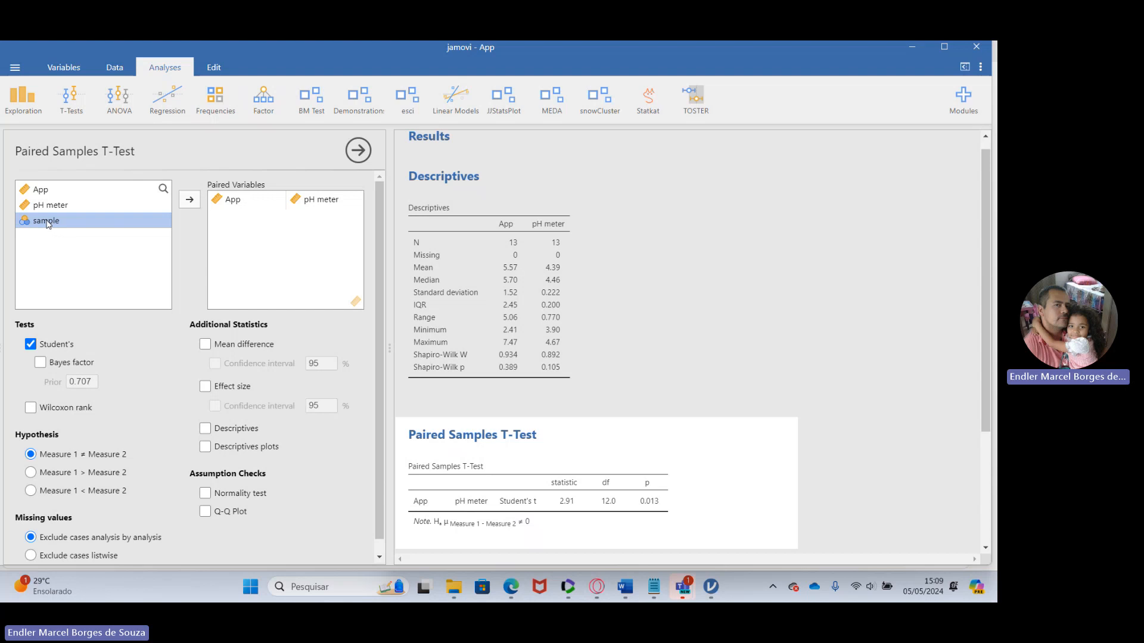
# - Add the Wilcoxon rank test to the paired analysis and set the hypothesis to Measure 1 > Measure 2
pyautogui.click(32, 407)
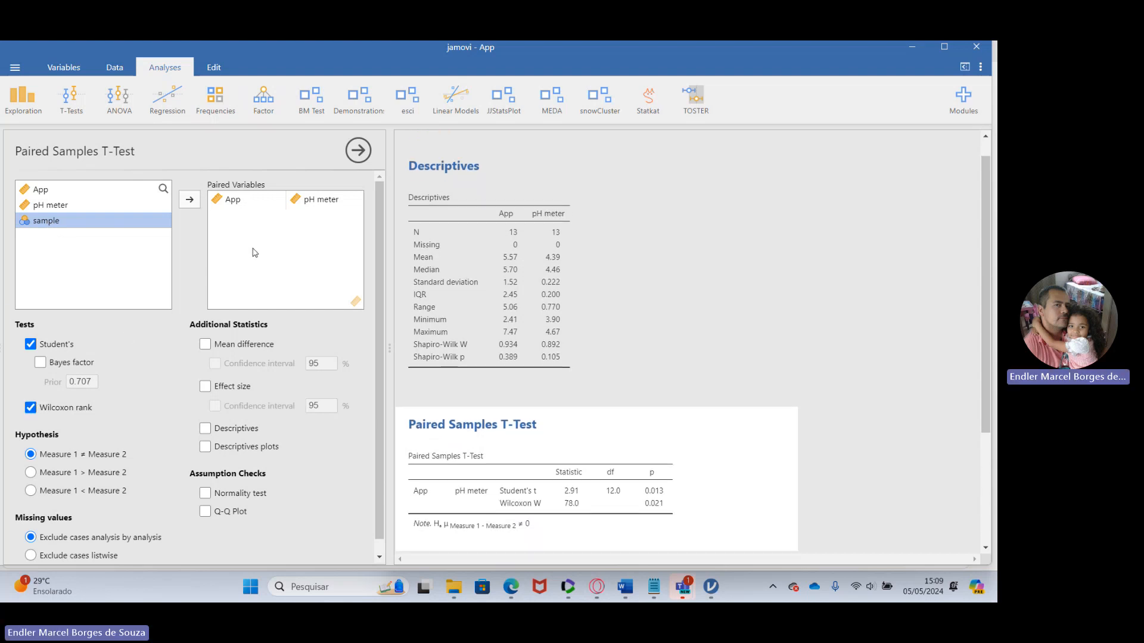
pyautogui.scroll(-3, 447, 245)
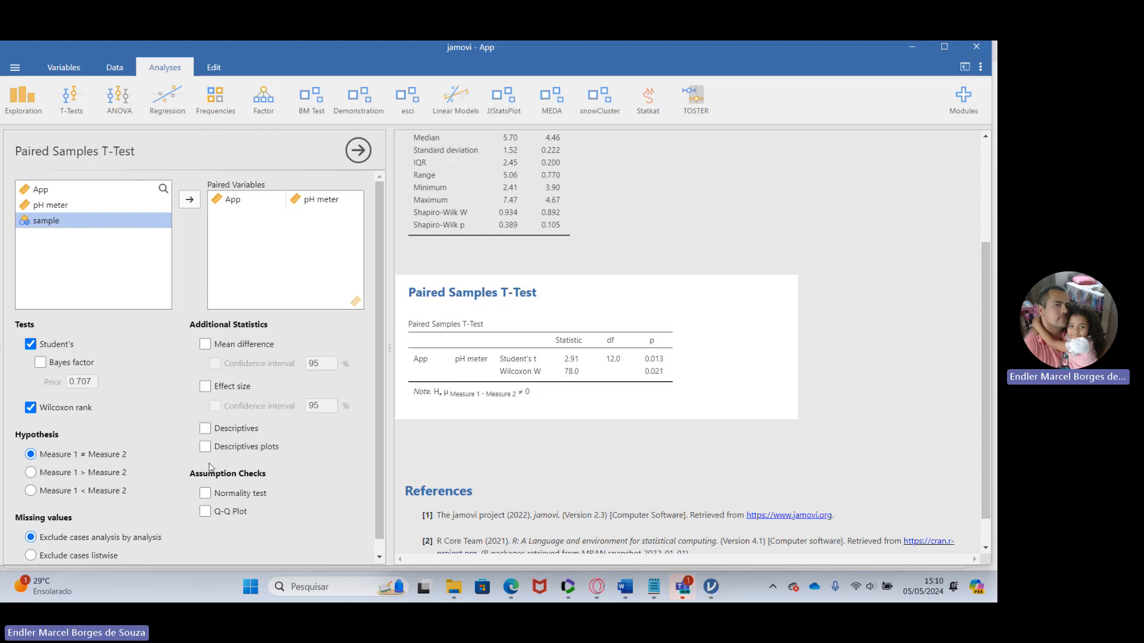
pyautogui.click(31, 474)
pyautogui.scroll(1, 492, 260)
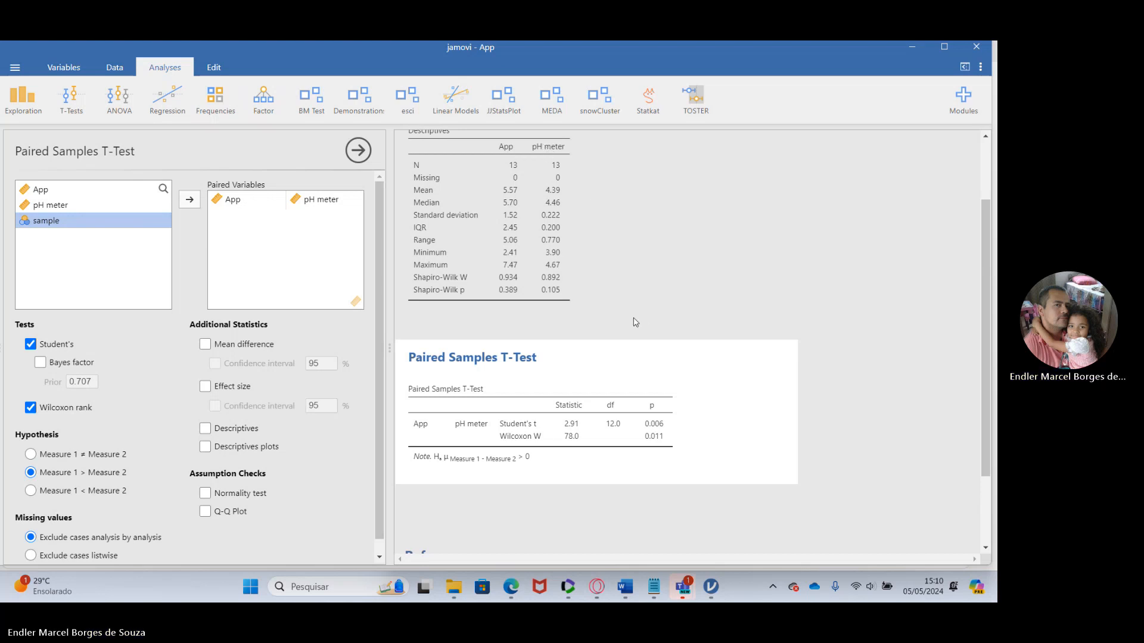
pyautogui.scroll(-2, 626, 321)
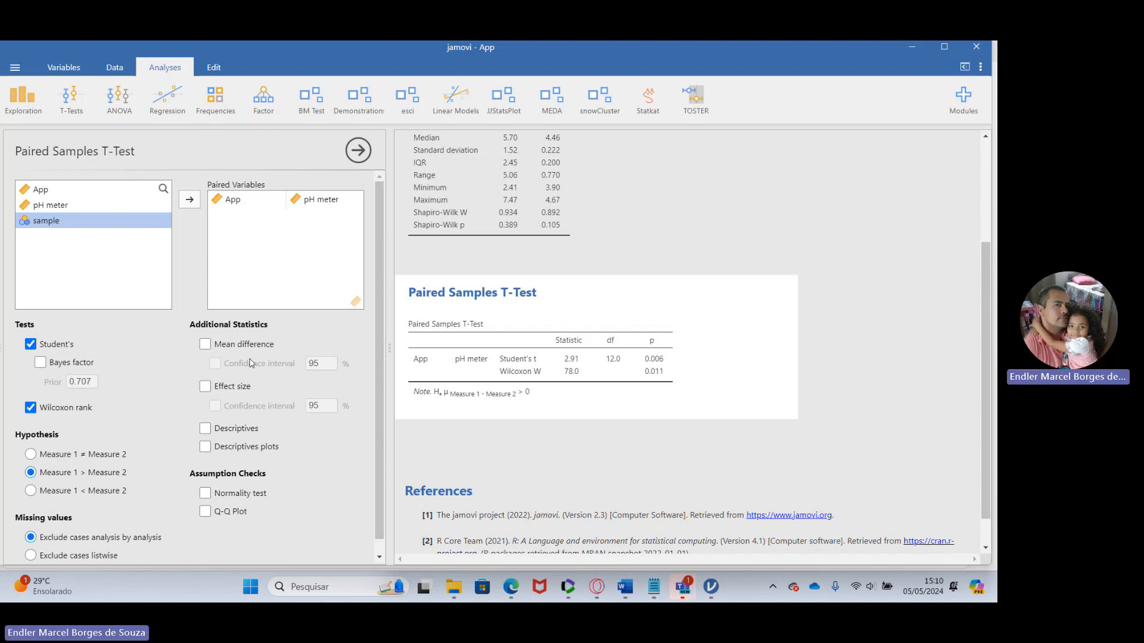
# - Add the normality test and the Q-Q plot as assumption checks for the paired t-test
pyautogui.scroll(-1, 189, 352)
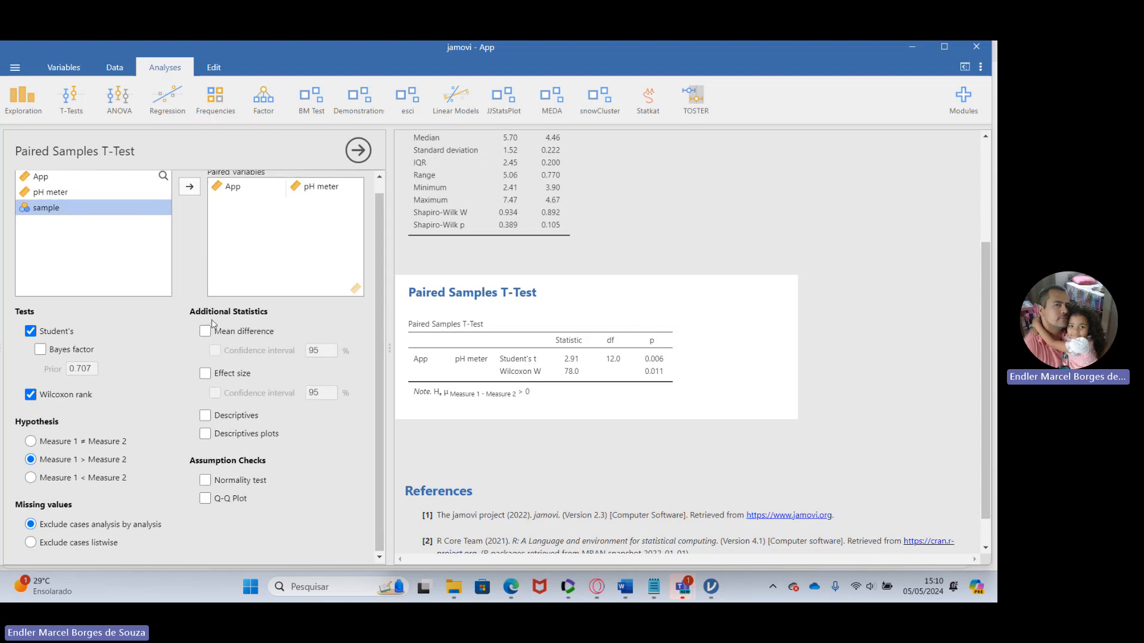
pyautogui.click(206, 480)
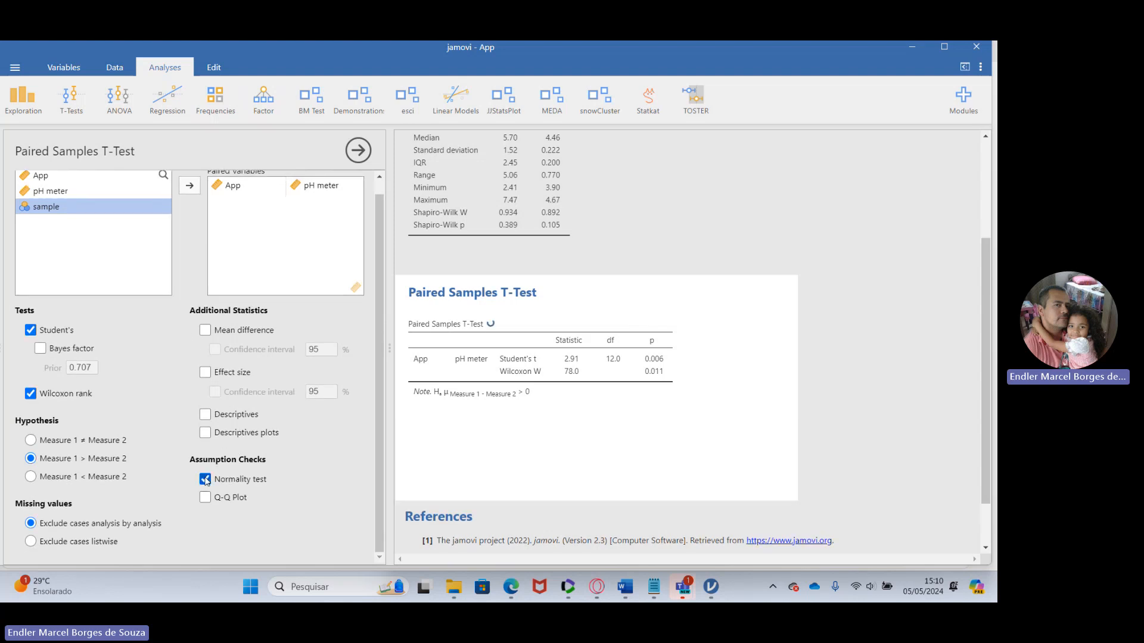
pyautogui.scroll(-3, 557, 412)
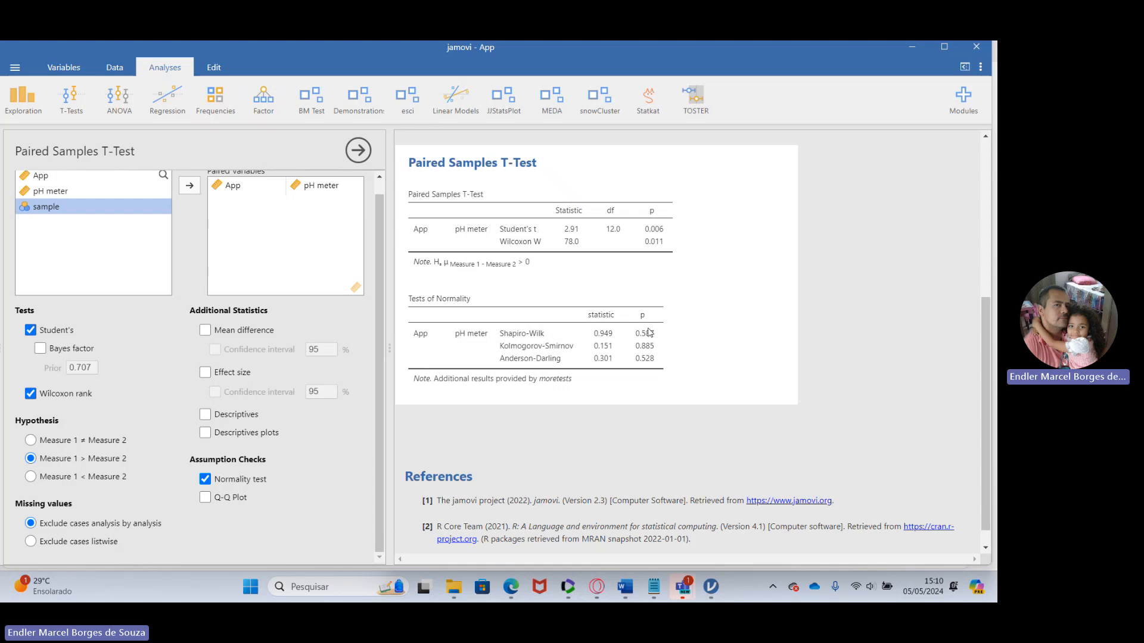
pyautogui.click(205, 497)
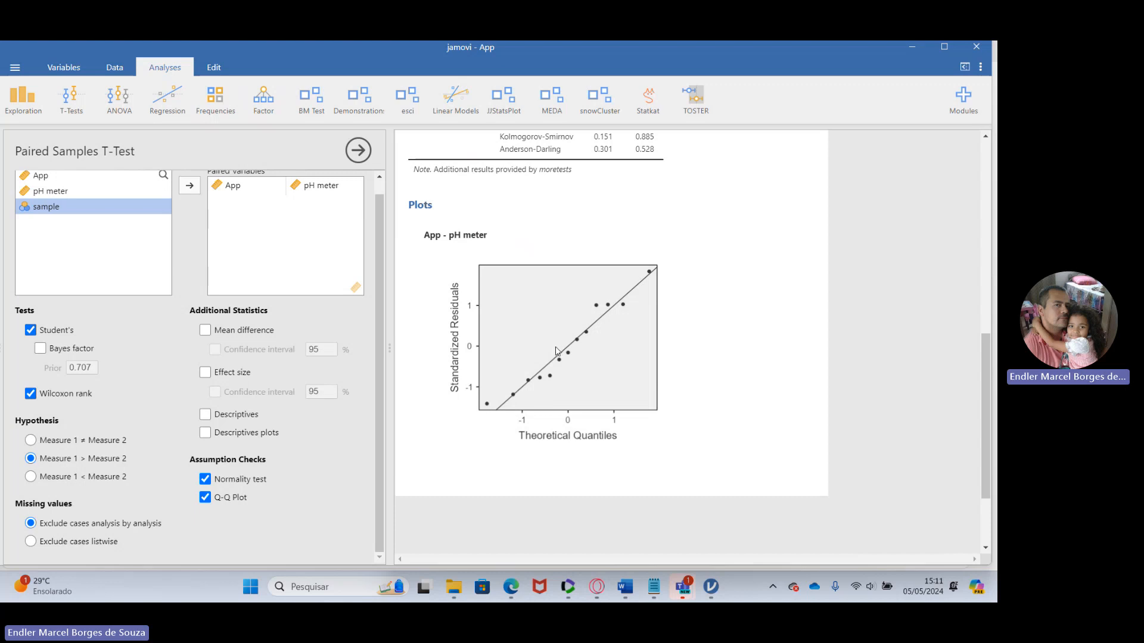
# - Add the descriptives table and the descriptives plots to the paired t-test results and view the plots
pyautogui.click(205, 415)
pyautogui.scroll(-3, 533, 310)
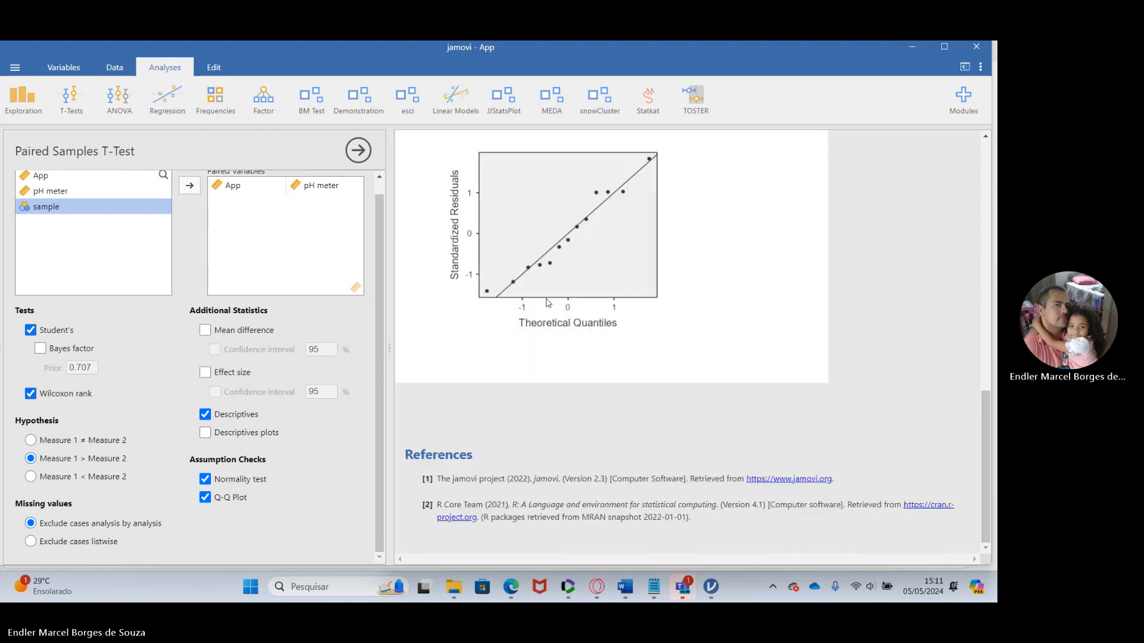
pyautogui.scroll(5, 531, 317)
pyautogui.scroll(3, 530, 317)
pyautogui.click(205, 432)
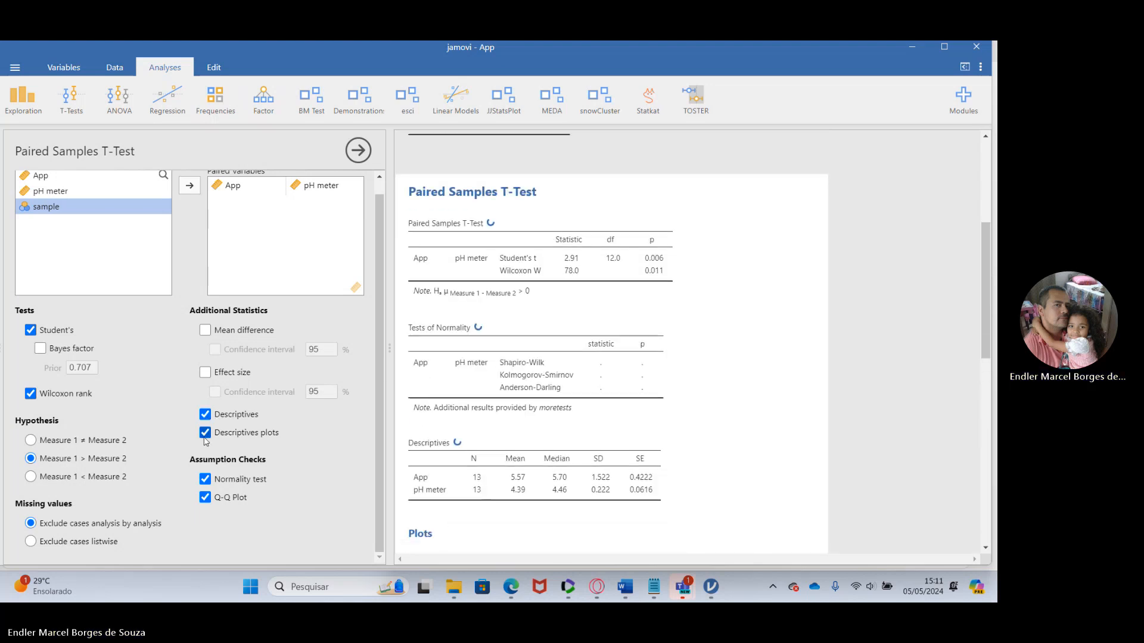
pyautogui.scroll(-8, 560, 366)
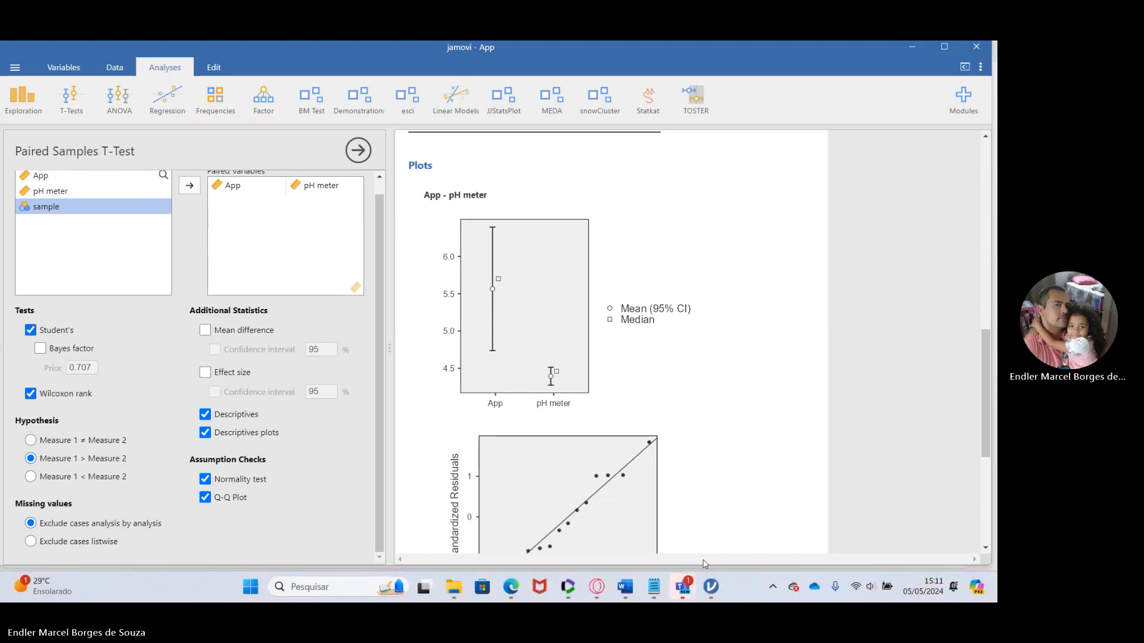
# - Switch to the Microsoft Teams meeting and show its recording and transcription options
pyautogui.moveTo(690, 593)
pyautogui.click(700, 513)
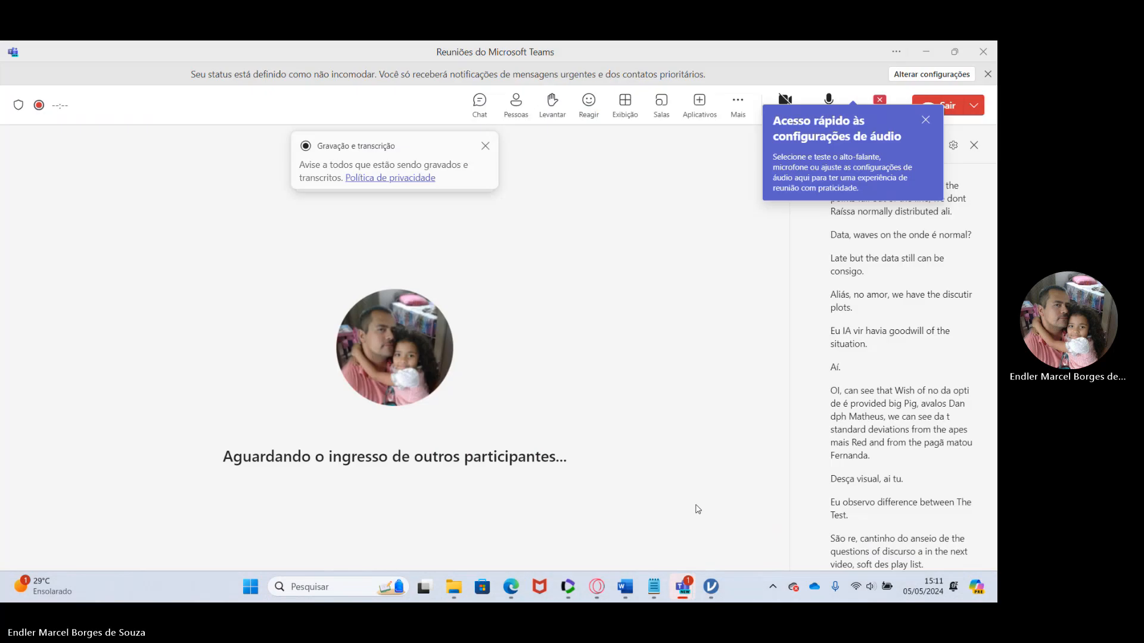
pyautogui.click(738, 107)
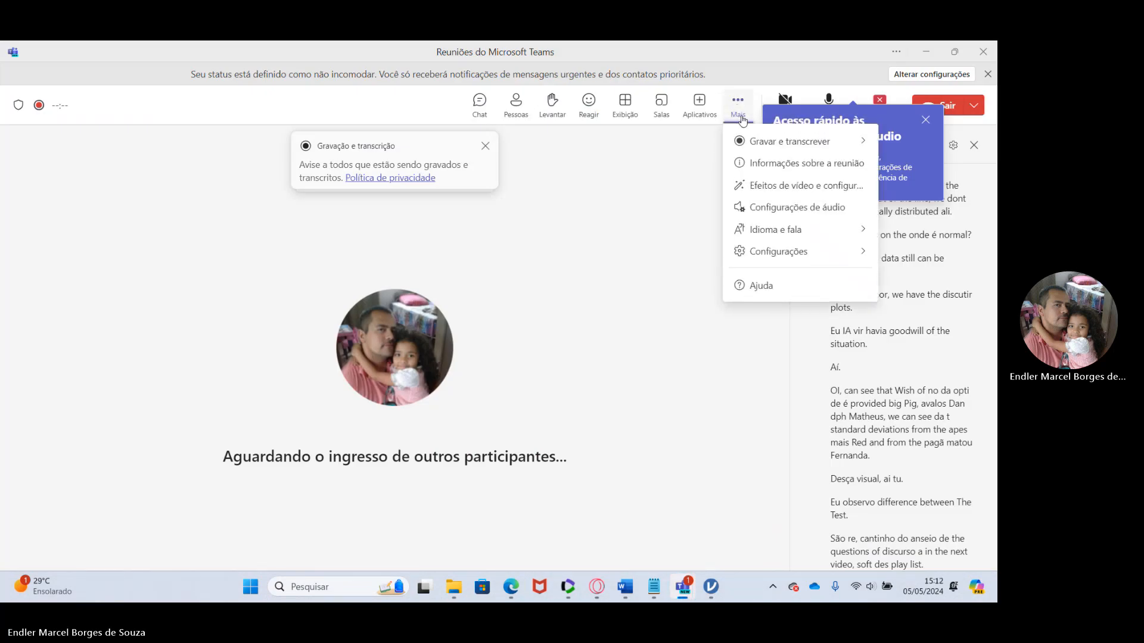
pyautogui.moveTo(742, 149)
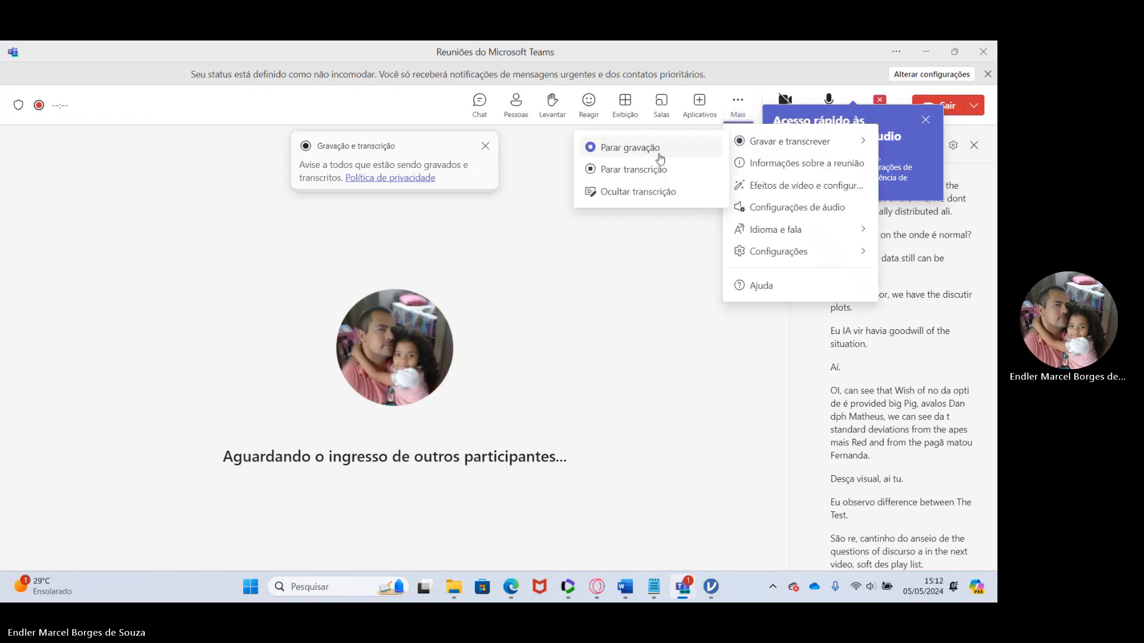